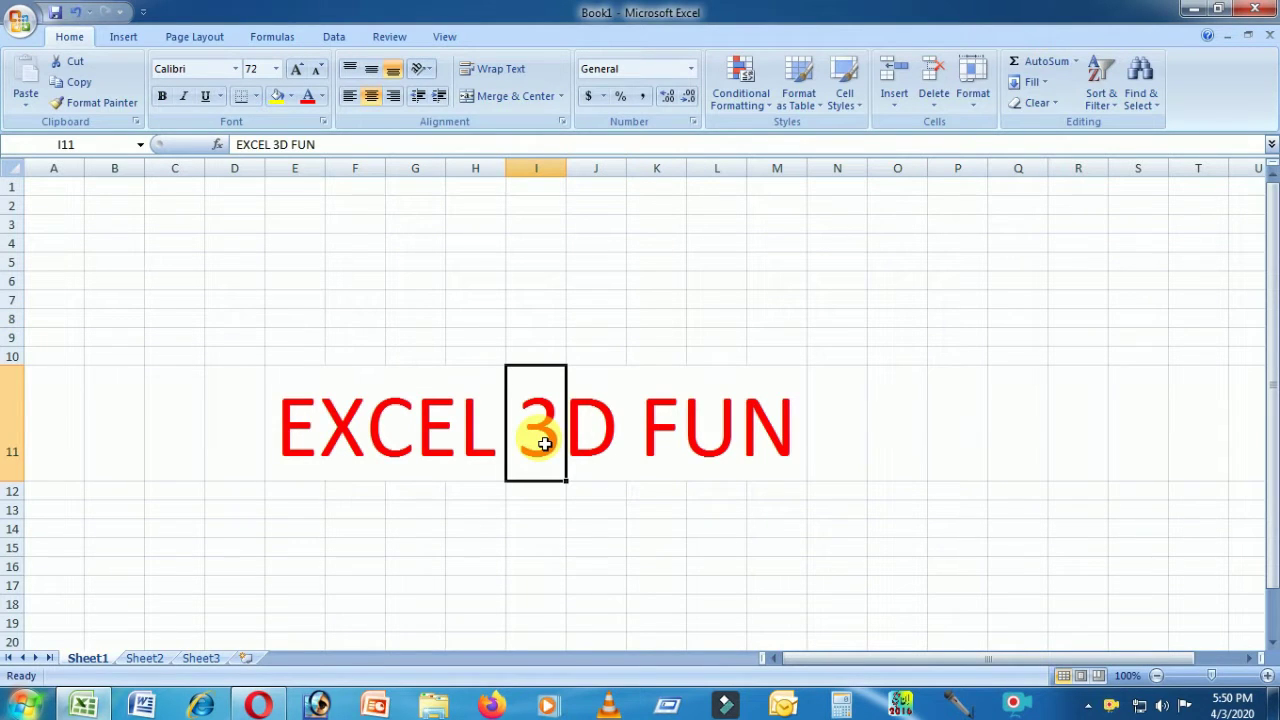
# - Switch to the Insert ribbon on the blank Book1 worksheet
pyautogui.click(123, 36)
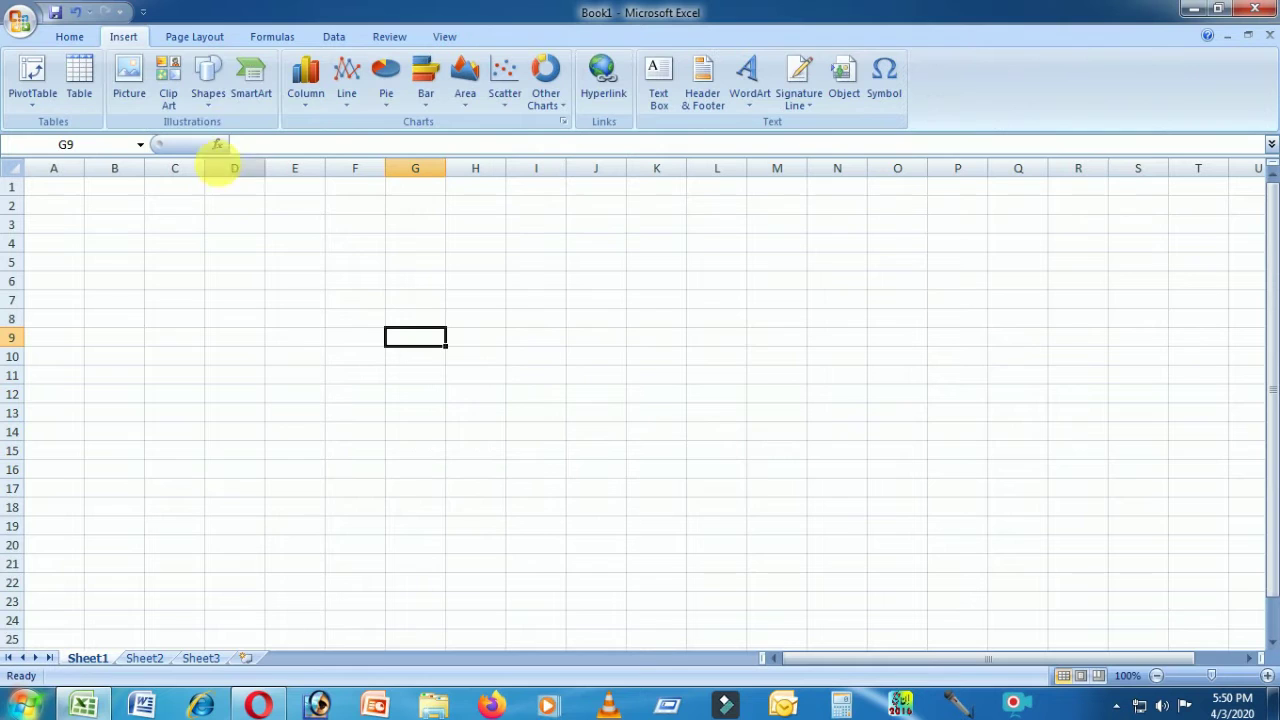
# - Draw an Oval shape over cells G6:H9 and centre it on column H
pyautogui.click(225, 82)
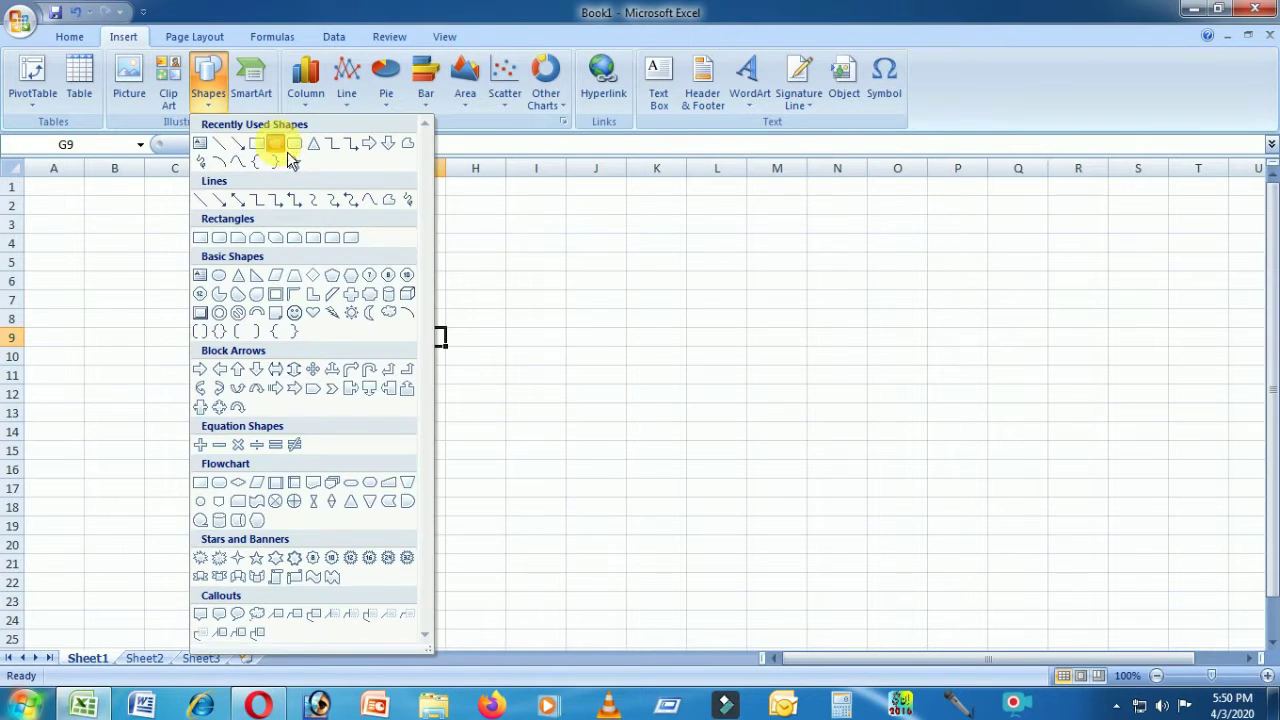
pyautogui.click(289, 158)
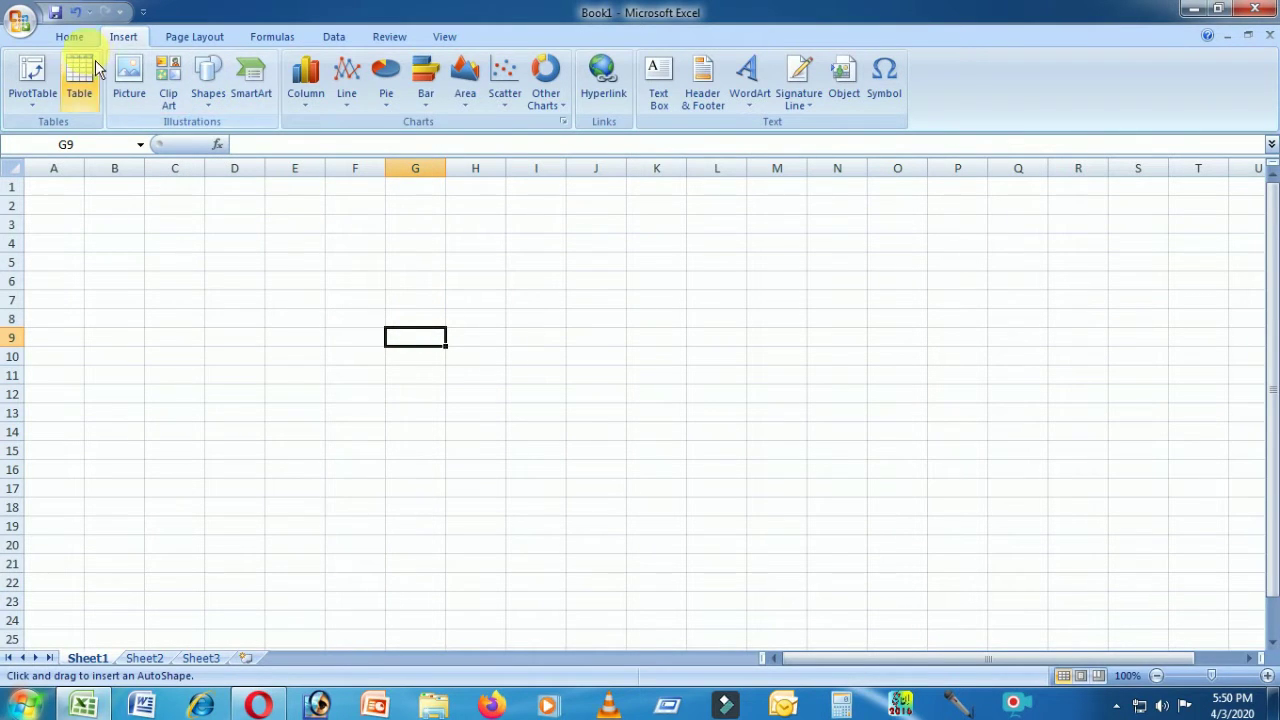
pyautogui.click(70, 37)
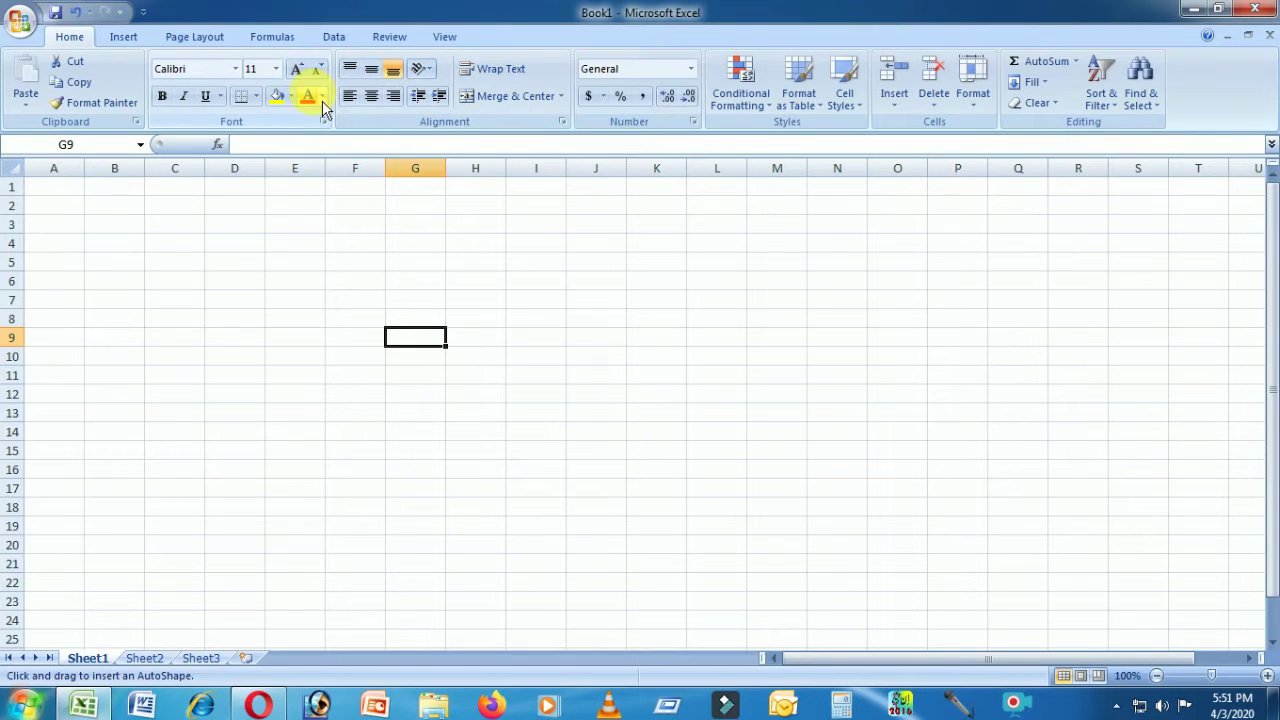
pyautogui.click(130, 38)
pyautogui.click(210, 80)
pyautogui.click(275, 143)
pyautogui.moveTo(415, 319); pyautogui.dragTo(470, 338)
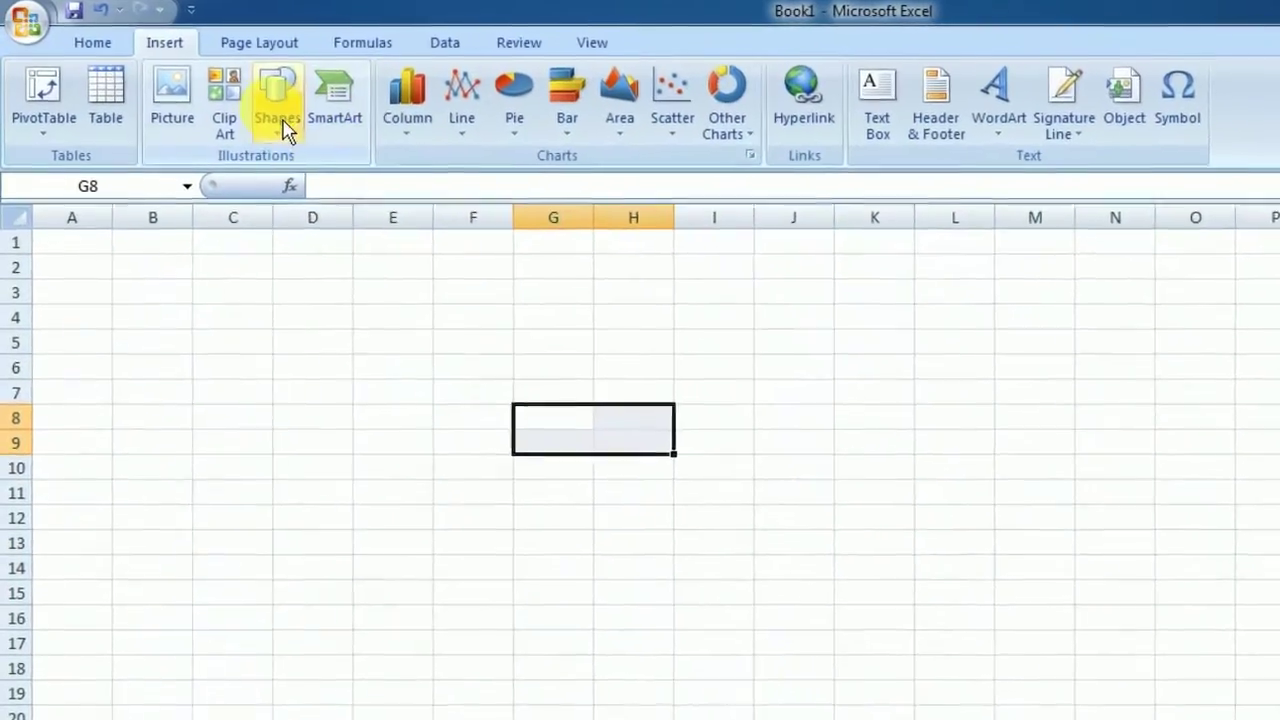
pyautogui.click(256, 100)
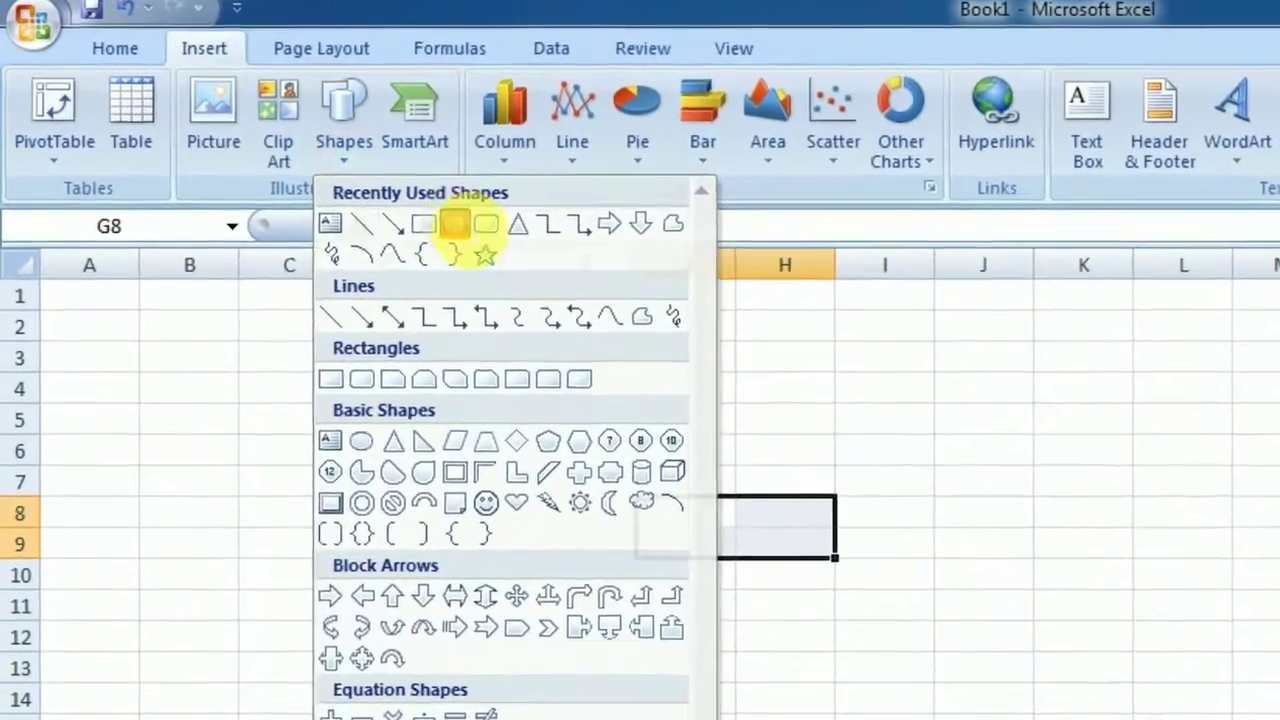
pyautogui.click(336, 172)
pyautogui.moveTo(784, 490); pyautogui.dragTo(716, 460)
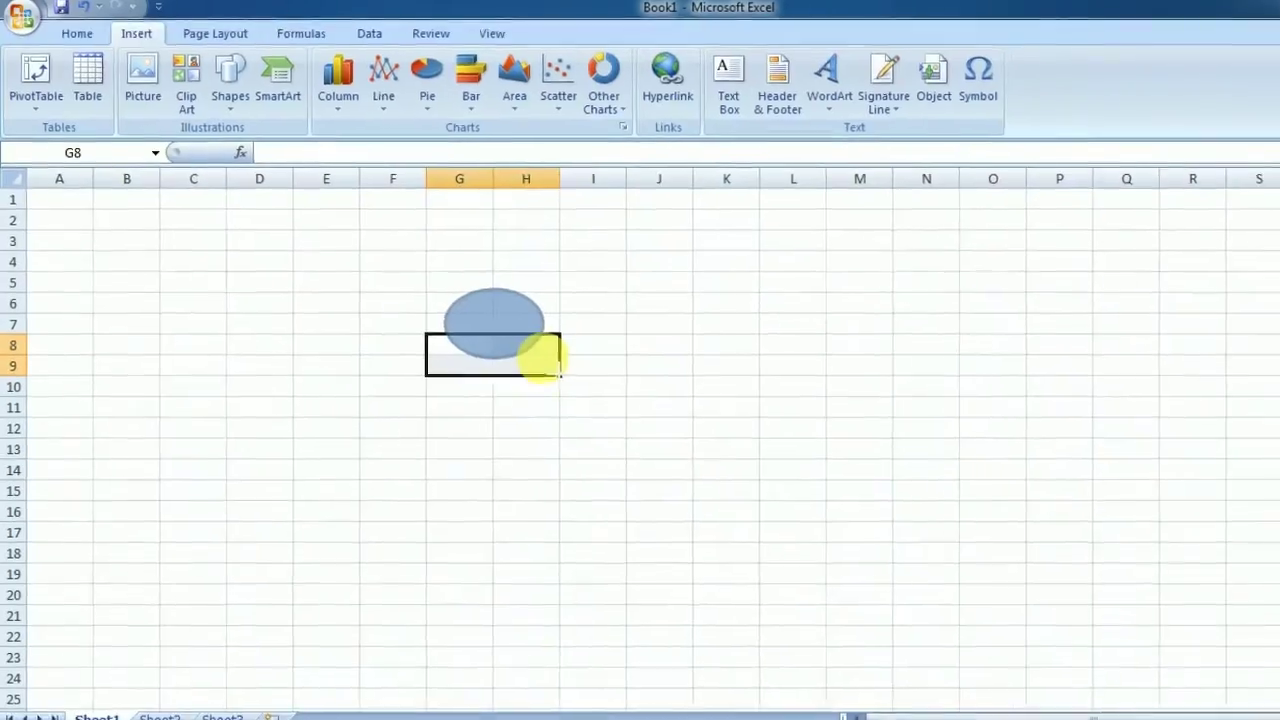
pyautogui.moveTo(716, 460); pyautogui.dragTo(645, 423)
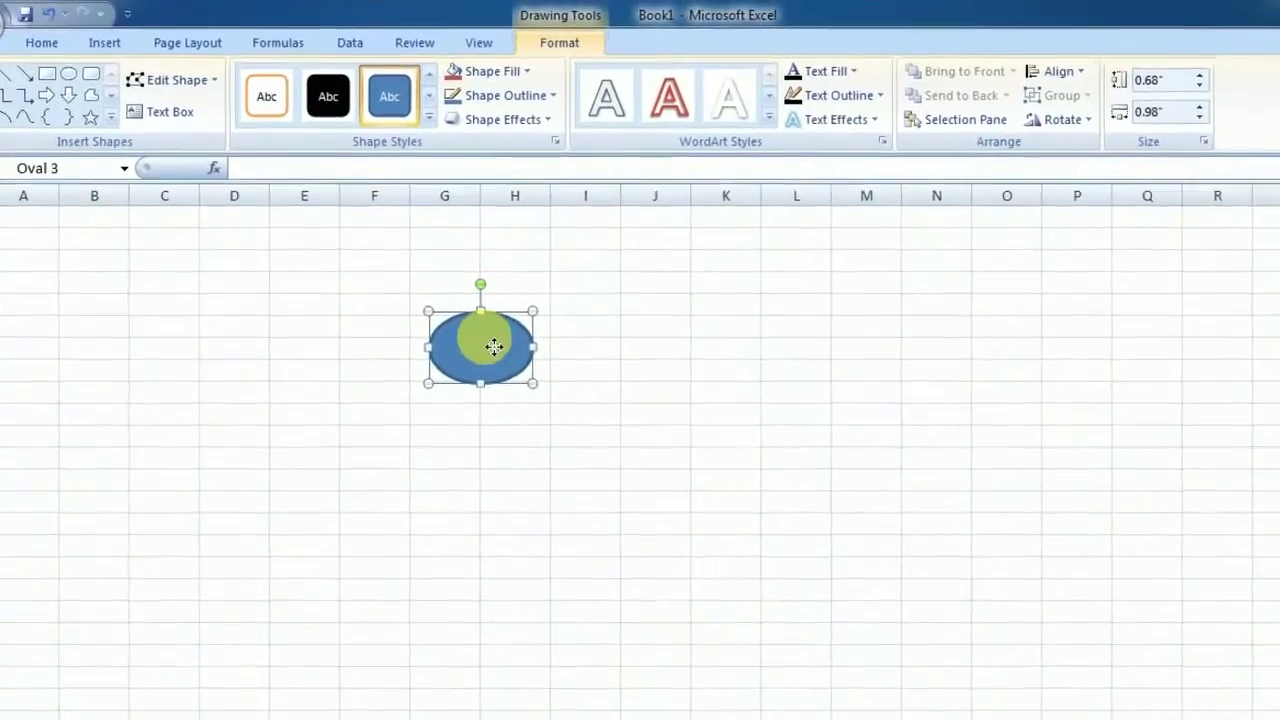
pyautogui.moveTo(470, 316); pyautogui.dragTo(505, 317)
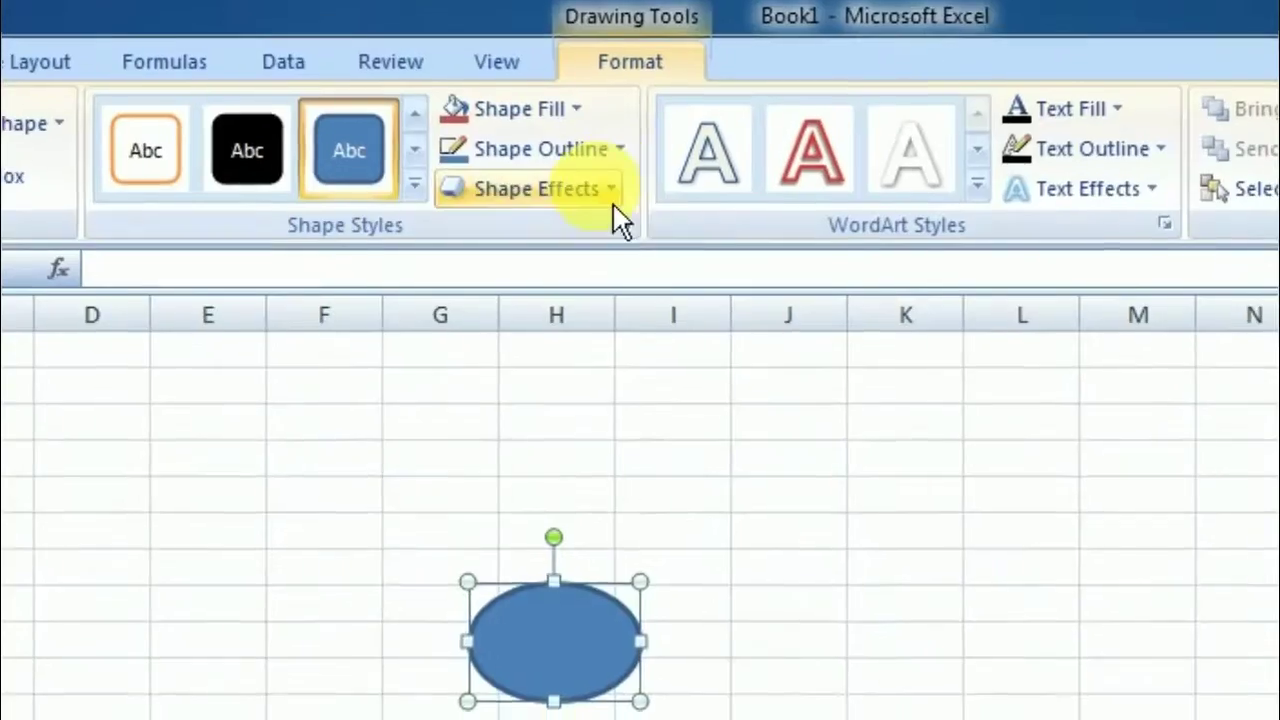
# - Apply the Convex bevel from Shape Effects to the blue oval
pyautogui.click(677, 172)
pyautogui.click(604, 150)
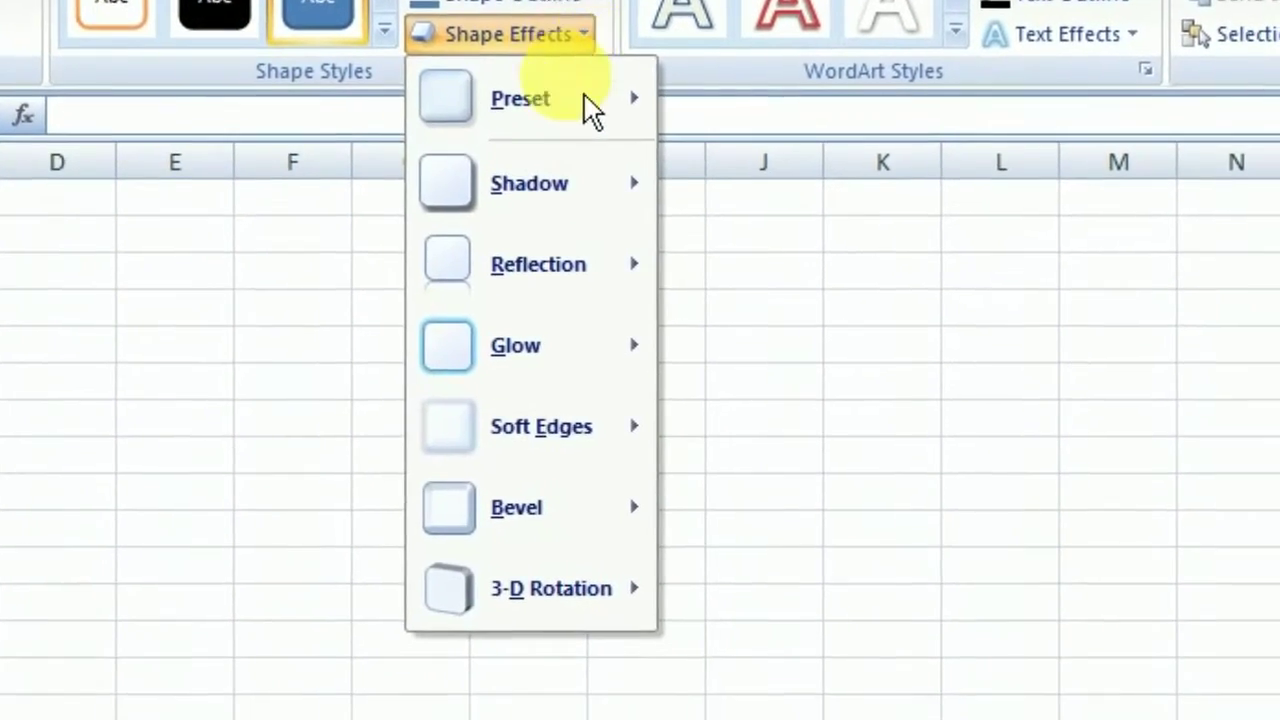
pyautogui.moveTo(600, 517)
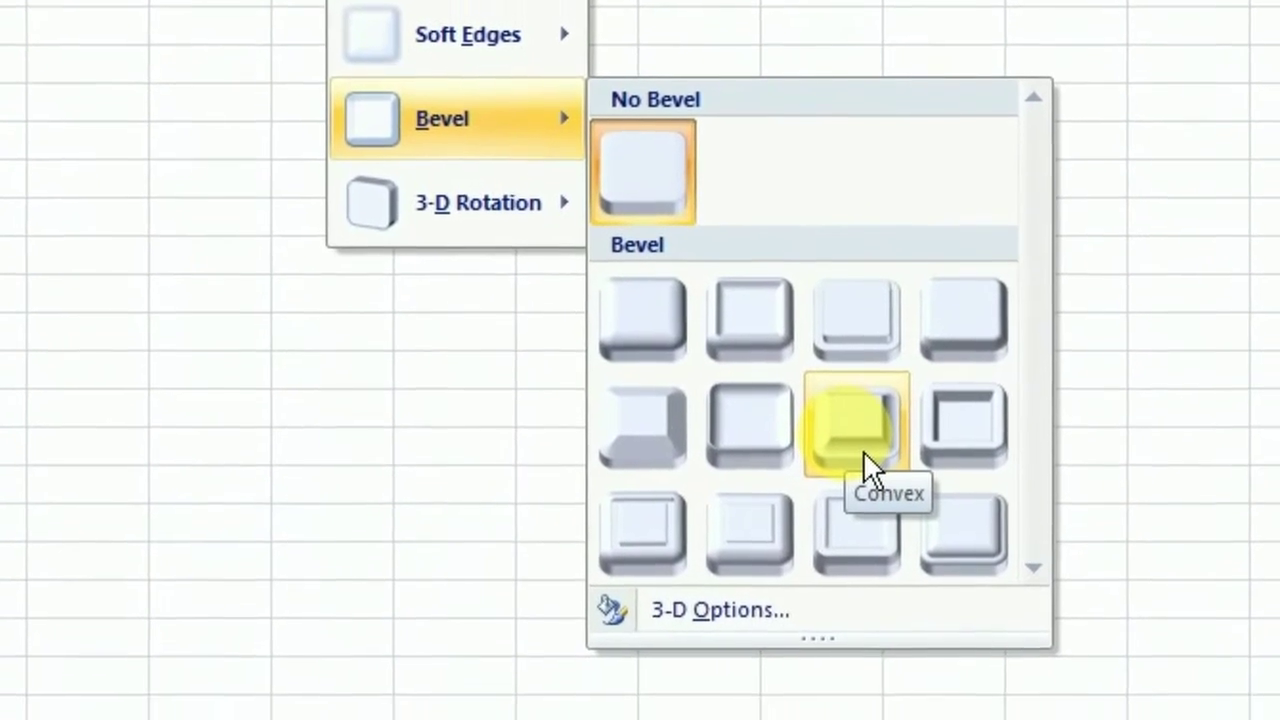
pyautogui.click(866, 478)
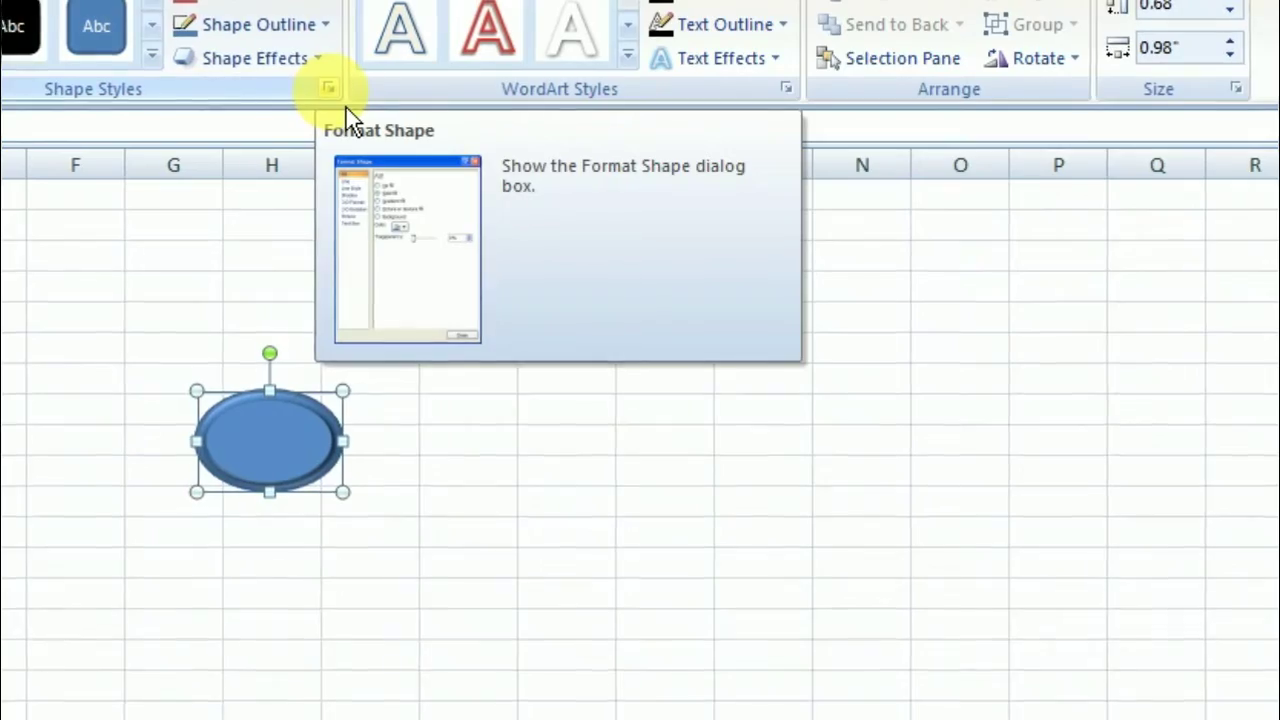
# - In Format Shape 3-D Format, set the top bevel to 8×8.5 pt and bottom bevel to 1.5×9 pt
pyautogui.click(347, 106)
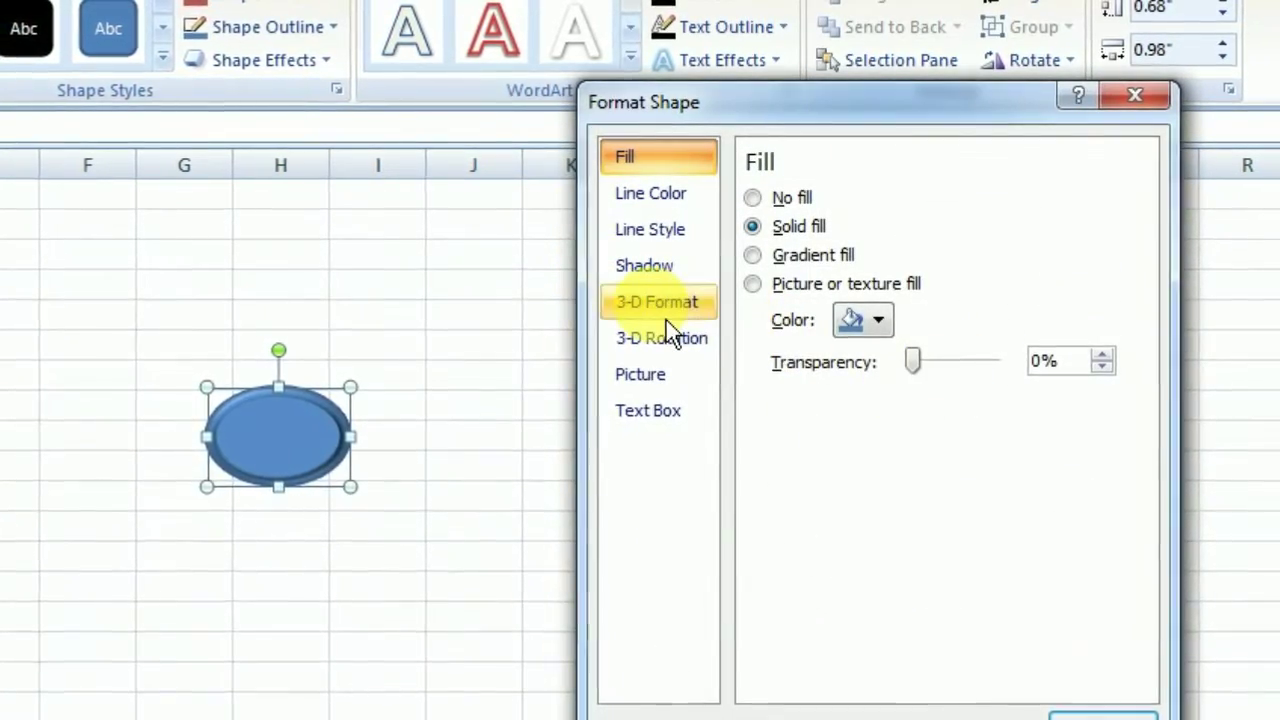
pyautogui.click(665, 316)
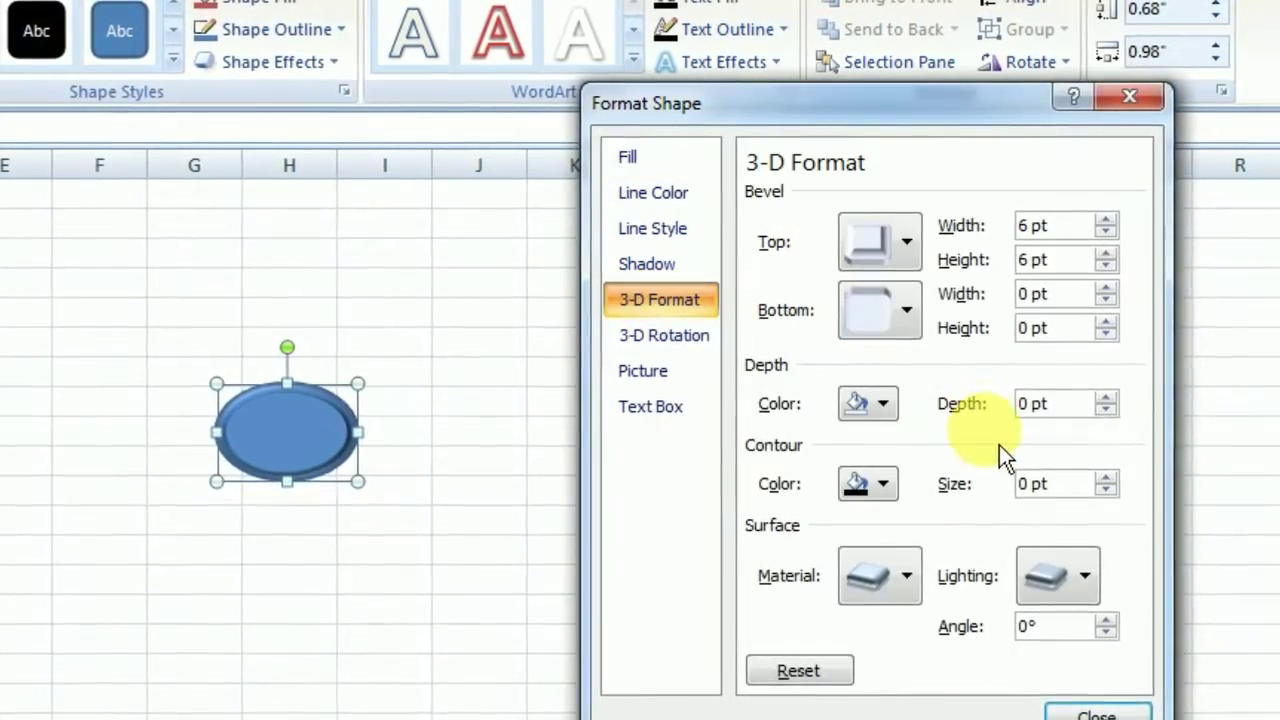
pyautogui.click(1104, 254)
pyautogui.click(1104, 254)
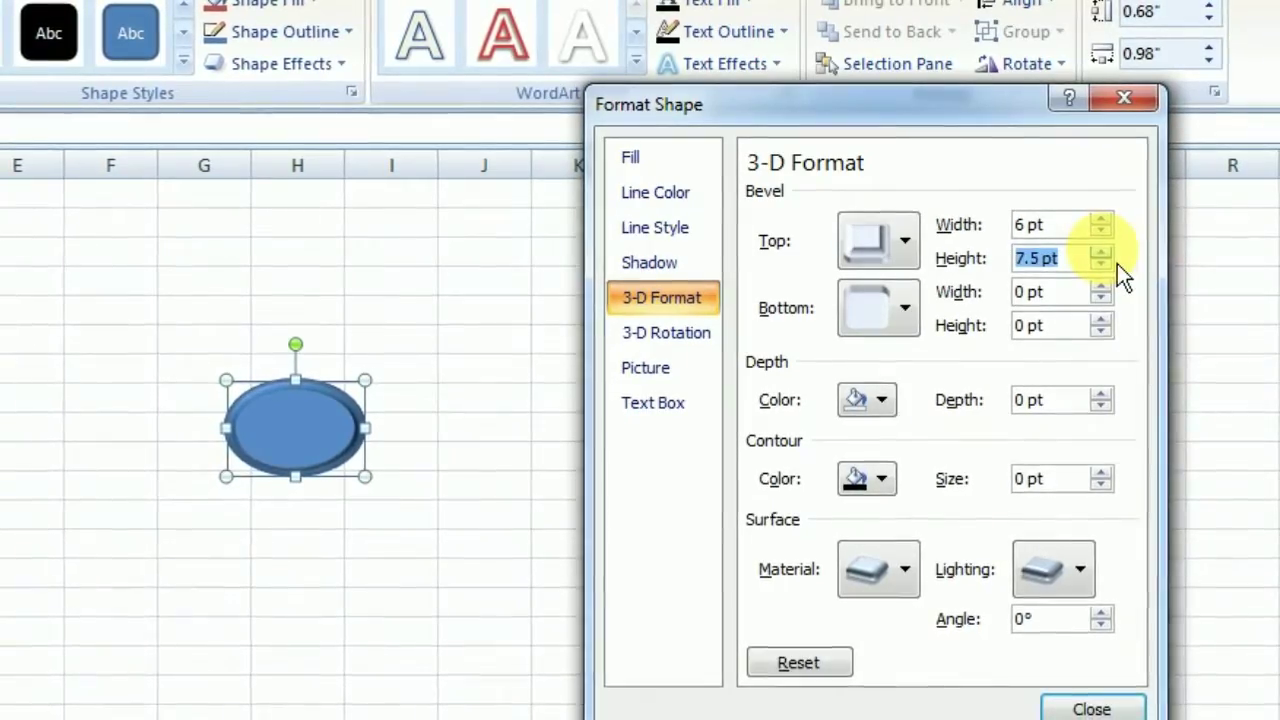
pyautogui.click(1104, 254)
pyautogui.click(1100, 219)
pyautogui.click(1100, 219)
pyautogui.click(1100, 219)
pyautogui.click(1100, 219)
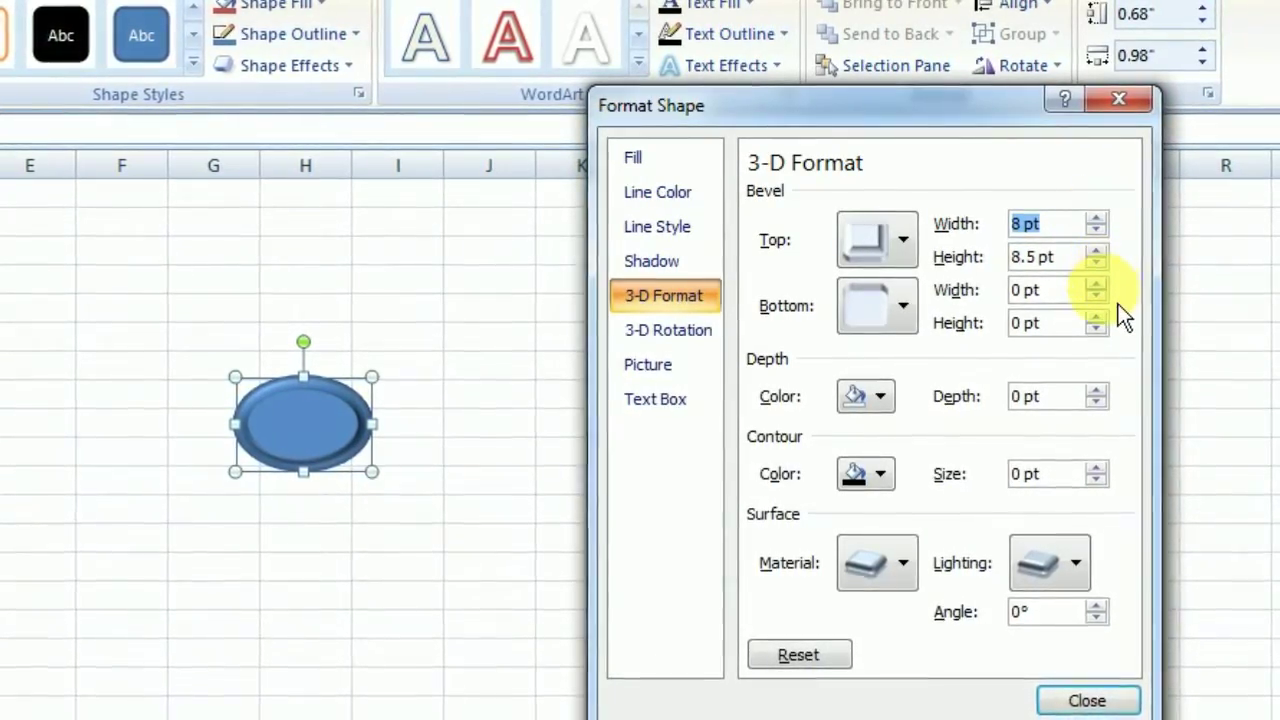
pyautogui.click(1100, 286)
pyautogui.click(1095, 284)
pyautogui.click(1095, 284)
pyautogui.click(1095, 316)
pyautogui.click(1095, 316)
pyautogui.click(1095, 316)
pyautogui.click(1095, 316)
pyautogui.click(1095, 316)
pyautogui.click(1095, 316)
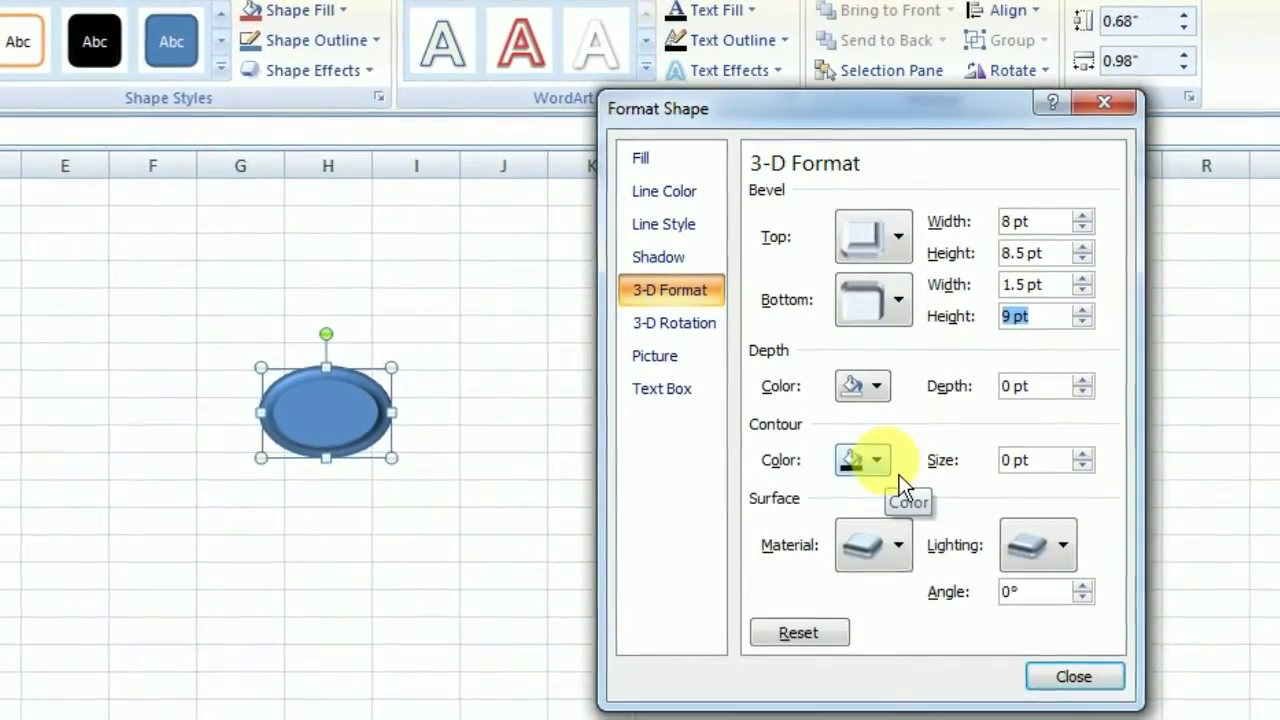
# - Make the oval's 1 pt contour red and its 6 pt depth green
pyautogui.click(896, 472)
pyautogui.click(963, 520)
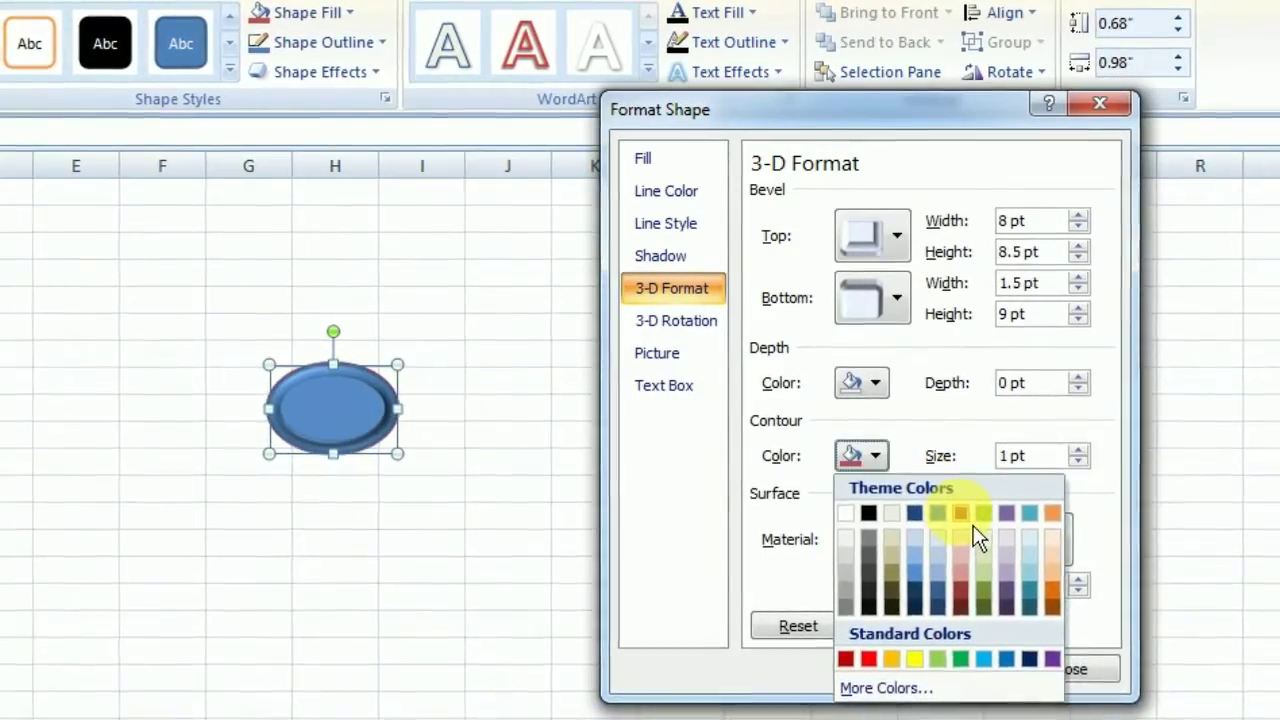
pyautogui.click(873, 382)
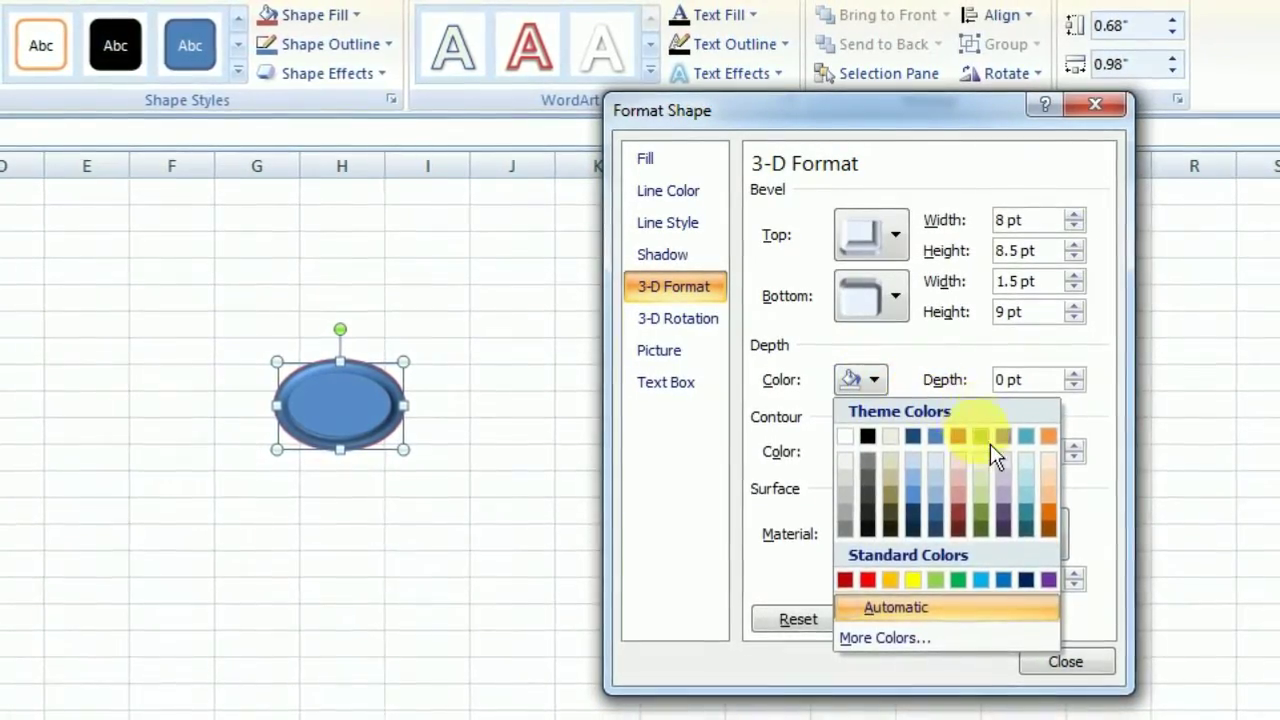
pyautogui.click(936, 446)
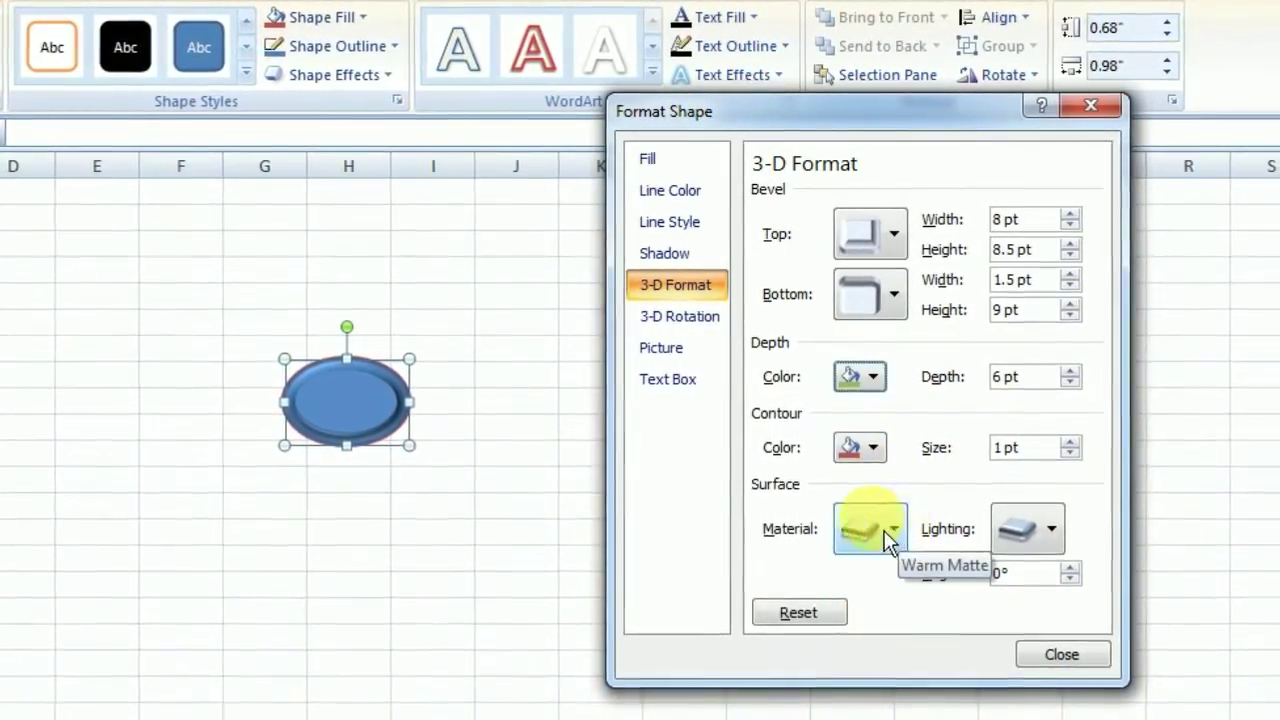
pyautogui.click(712, 322)
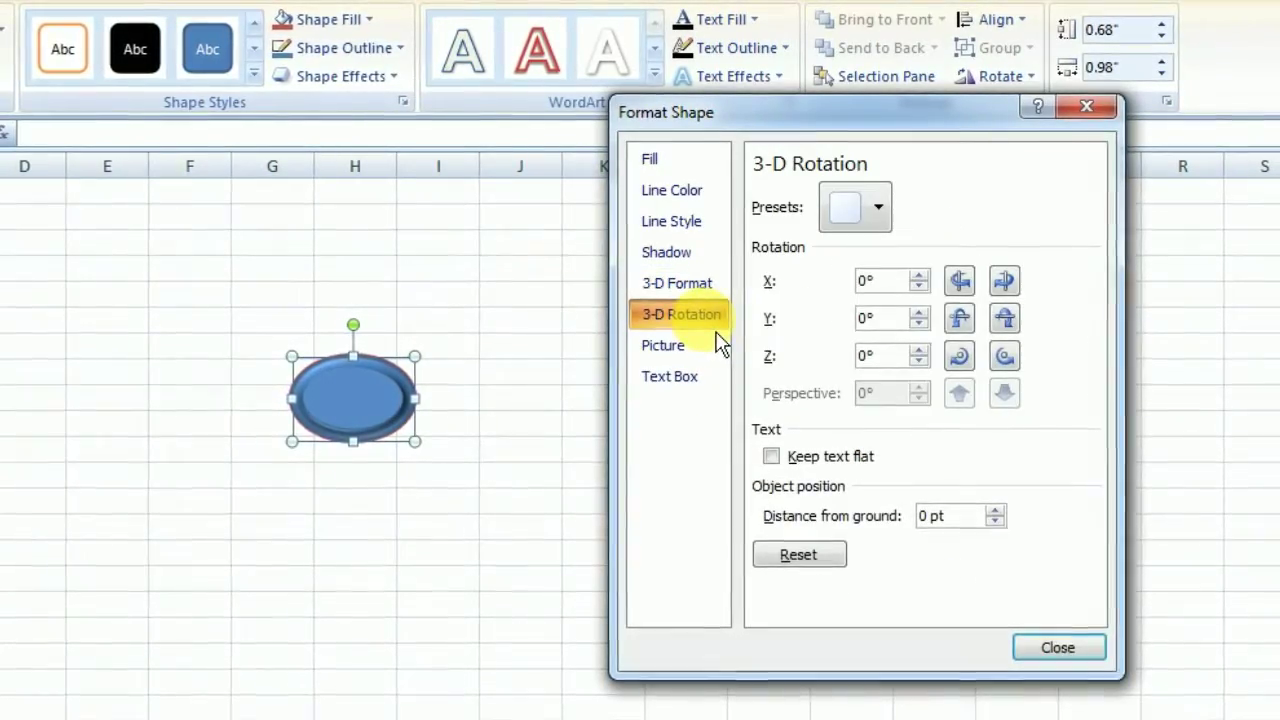
# - Rotate the bevelled oval to X 70° and Y 30°, exposing its layered edge
pyautogui.click(955, 282)
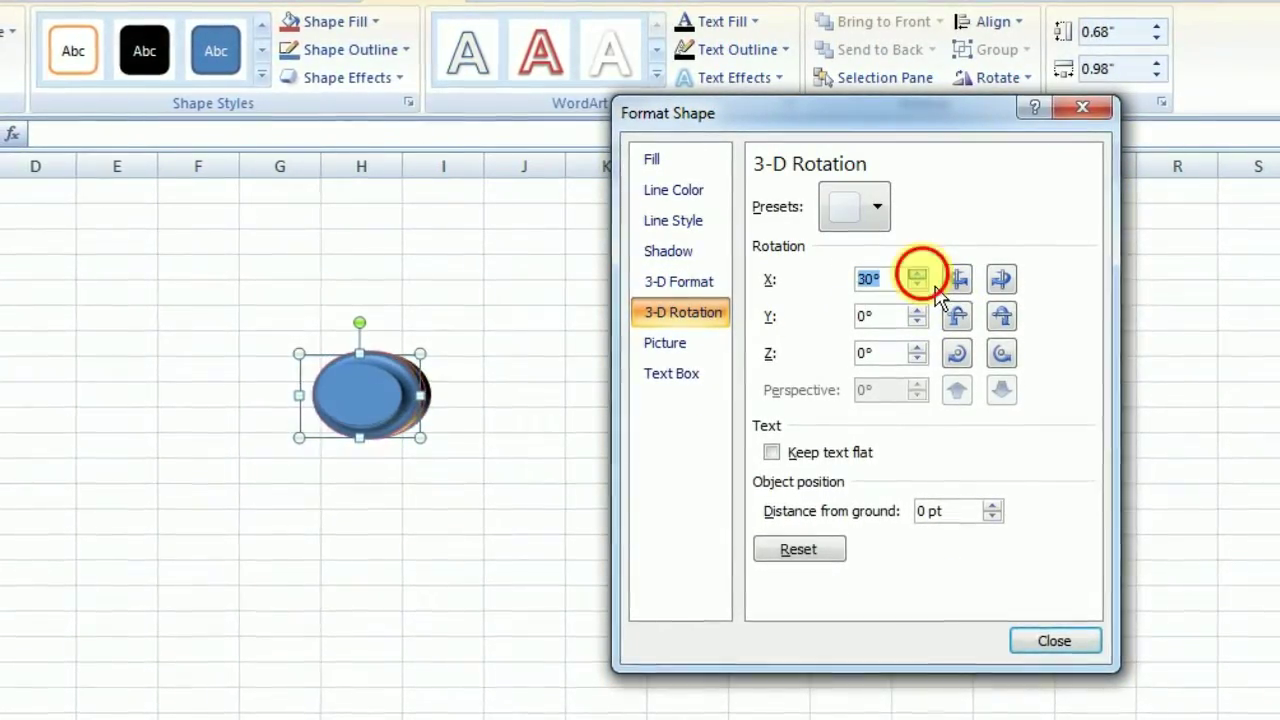
pyautogui.click(945, 282)
pyautogui.click(945, 282)
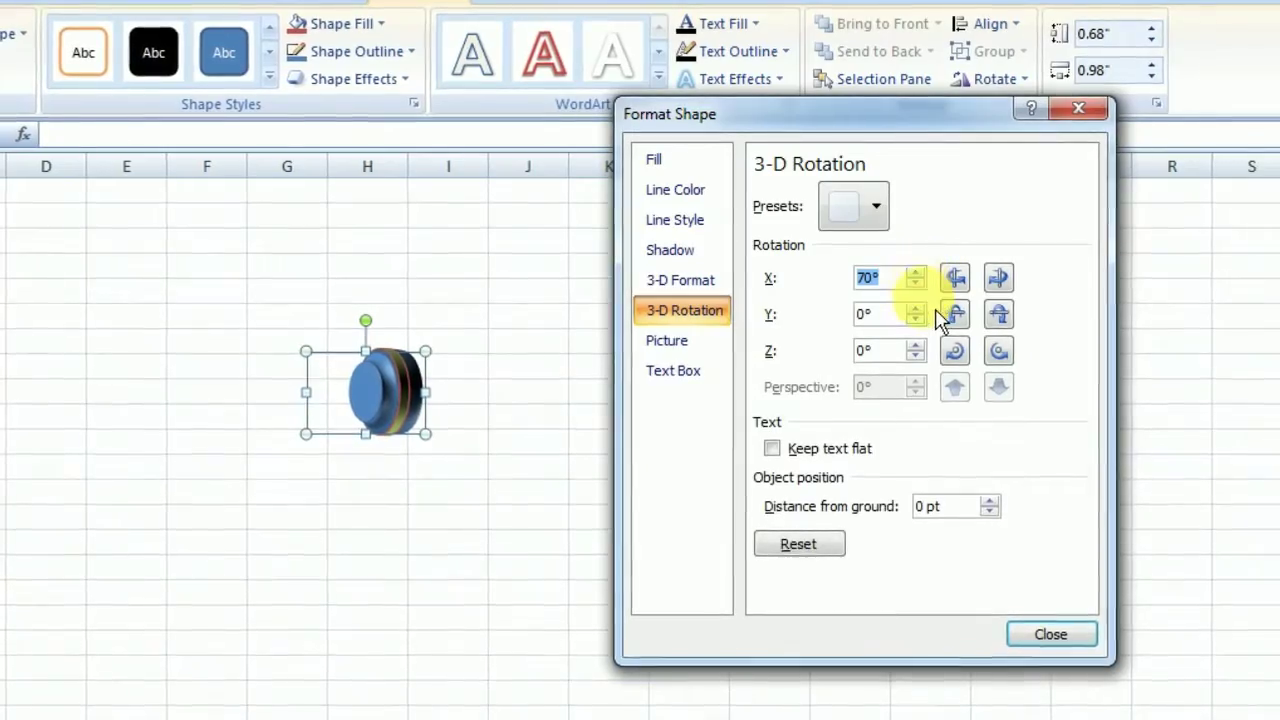
pyautogui.click(940, 312)
pyautogui.click(940, 312)
pyautogui.click(940, 312)
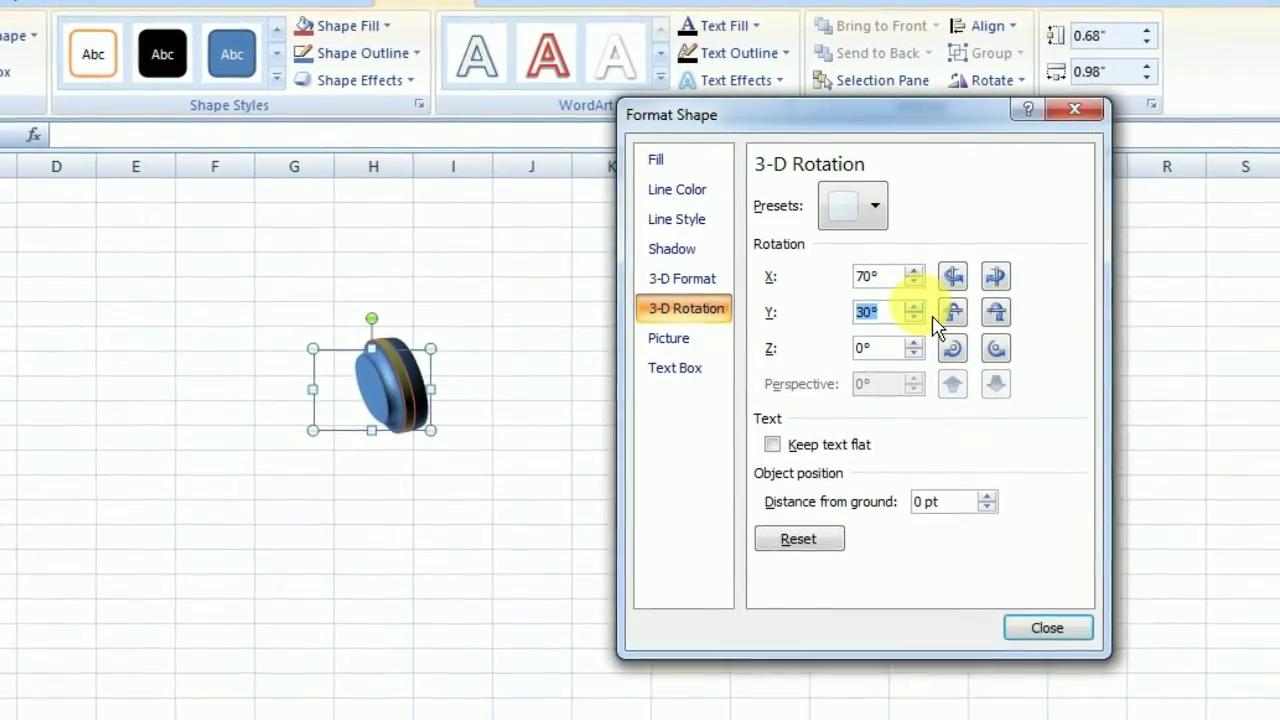
# - Raise the oval's top bevel height to 26 pt
pyautogui.click(702, 279)
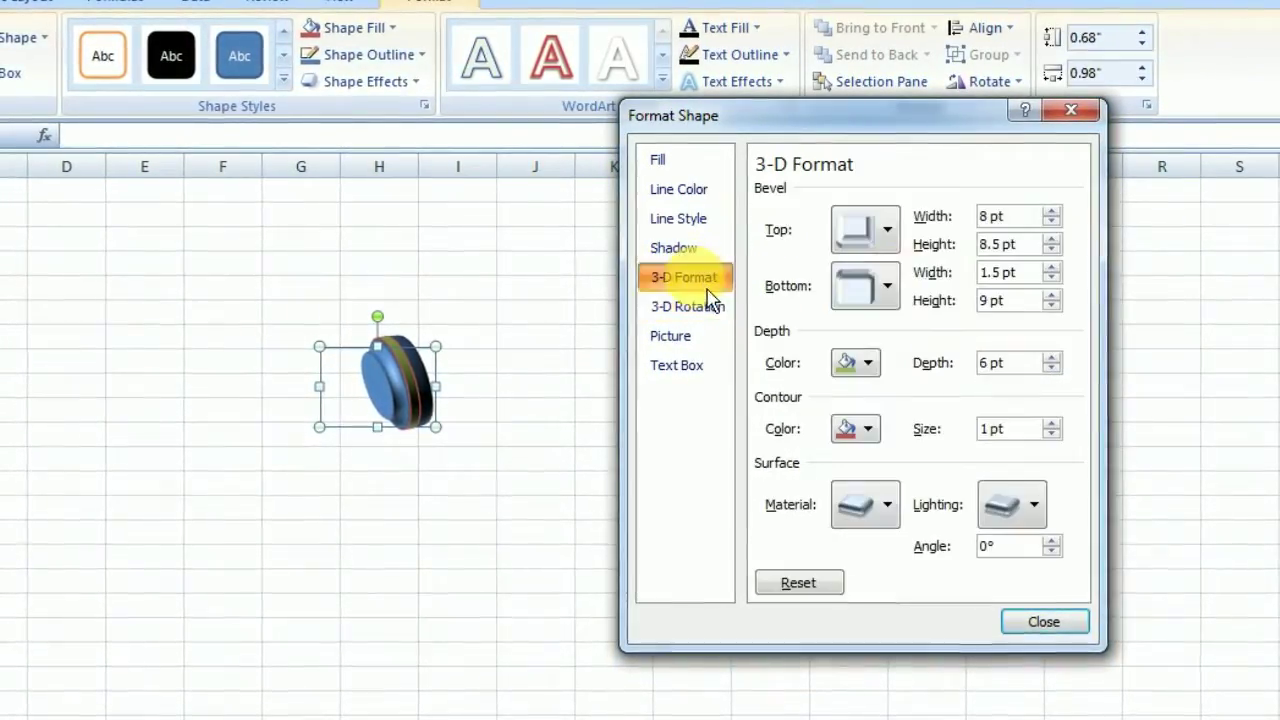
pyautogui.click(1050, 239)
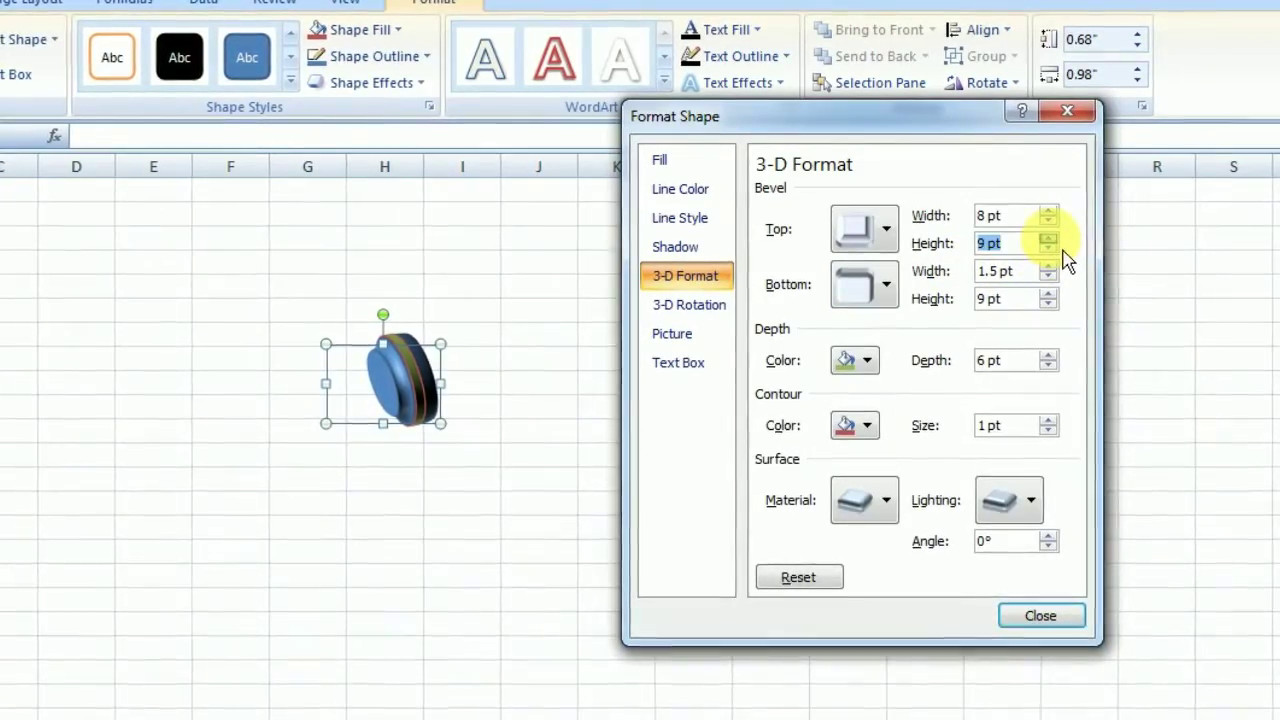
pyautogui.click(1050, 239)
pyautogui.click(1050, 239)
pyautogui.click(1047, 238)
pyautogui.click(1047, 238)
pyautogui.click(1047, 238)
pyautogui.click(1047, 238)
pyautogui.click(1047, 239)
# - Set the bottom bevel to 4 pt wide and 13.5 pt high
pyautogui.click(1047, 239)
pyautogui.click(1047, 265)
pyautogui.click(1045, 265)
pyautogui.click(1045, 265)
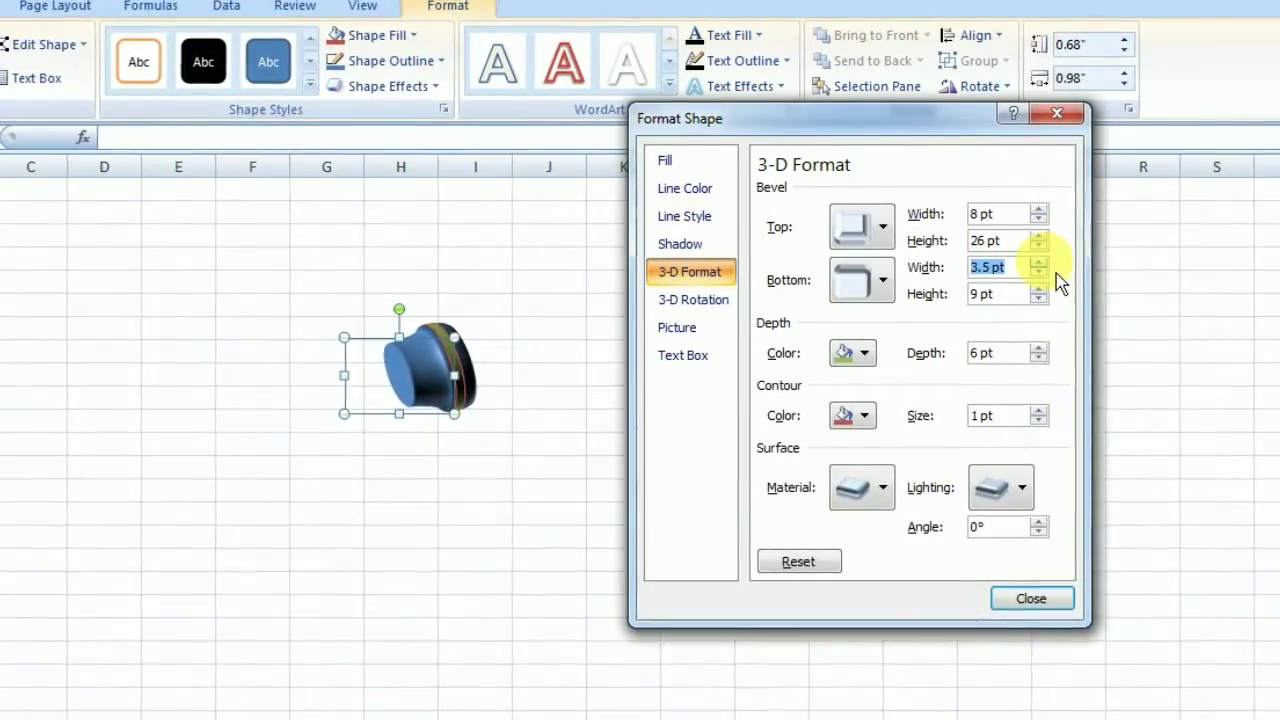
pyautogui.click(1045, 265)
pyautogui.click(1040, 290)
pyautogui.click(1040, 290)
pyautogui.click(1040, 290)
pyautogui.click(1035, 289)
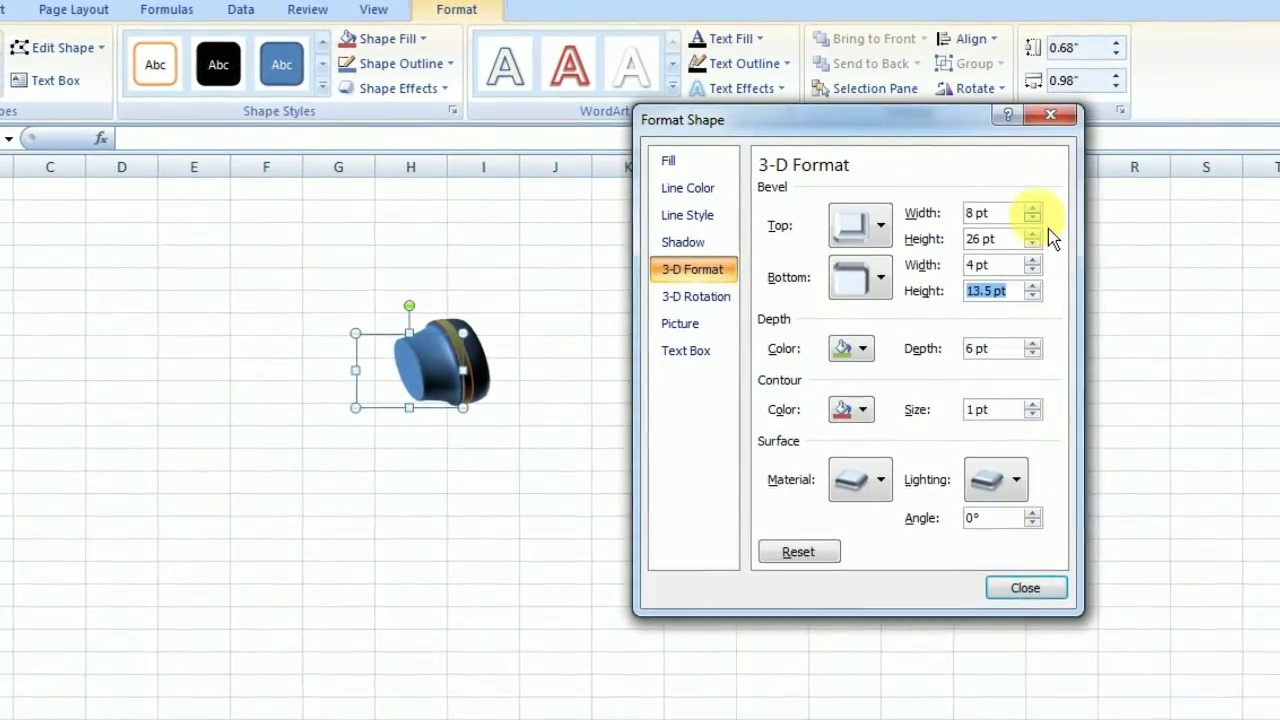
# - Widen the top bevel to 13.5 pt
pyautogui.click(1045, 217)
pyautogui.click(1045, 217)
pyautogui.click(1045, 217)
pyautogui.click(1045, 217)
pyautogui.click(1044, 217)
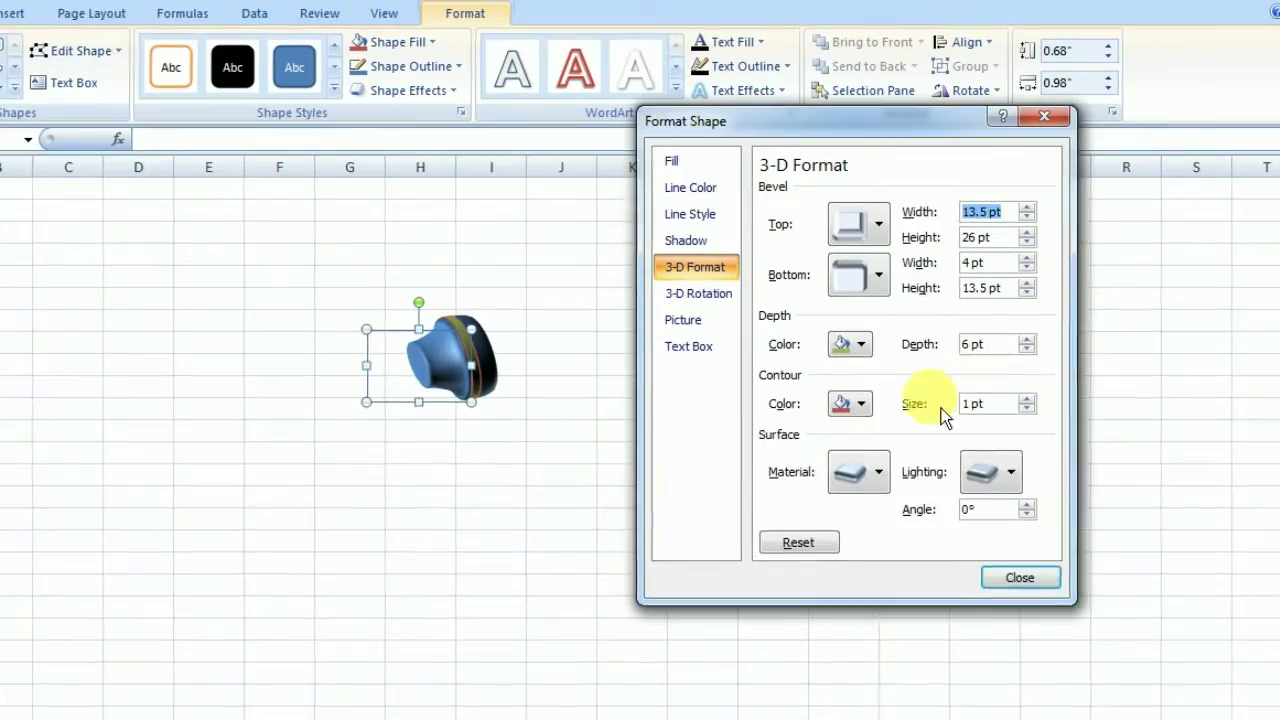
# - Apply Two Point lighting and a special-effect surface material to the oval
pyautogui.click(1006, 478)
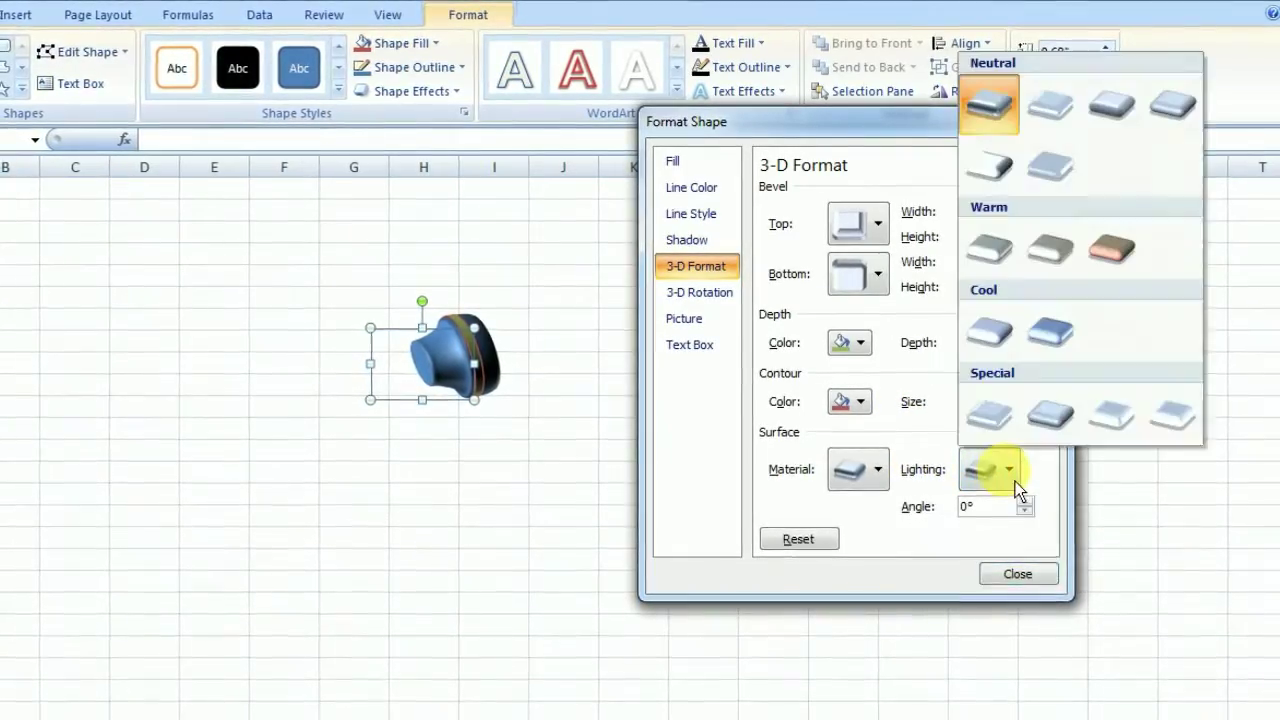
pyautogui.click(1051, 434)
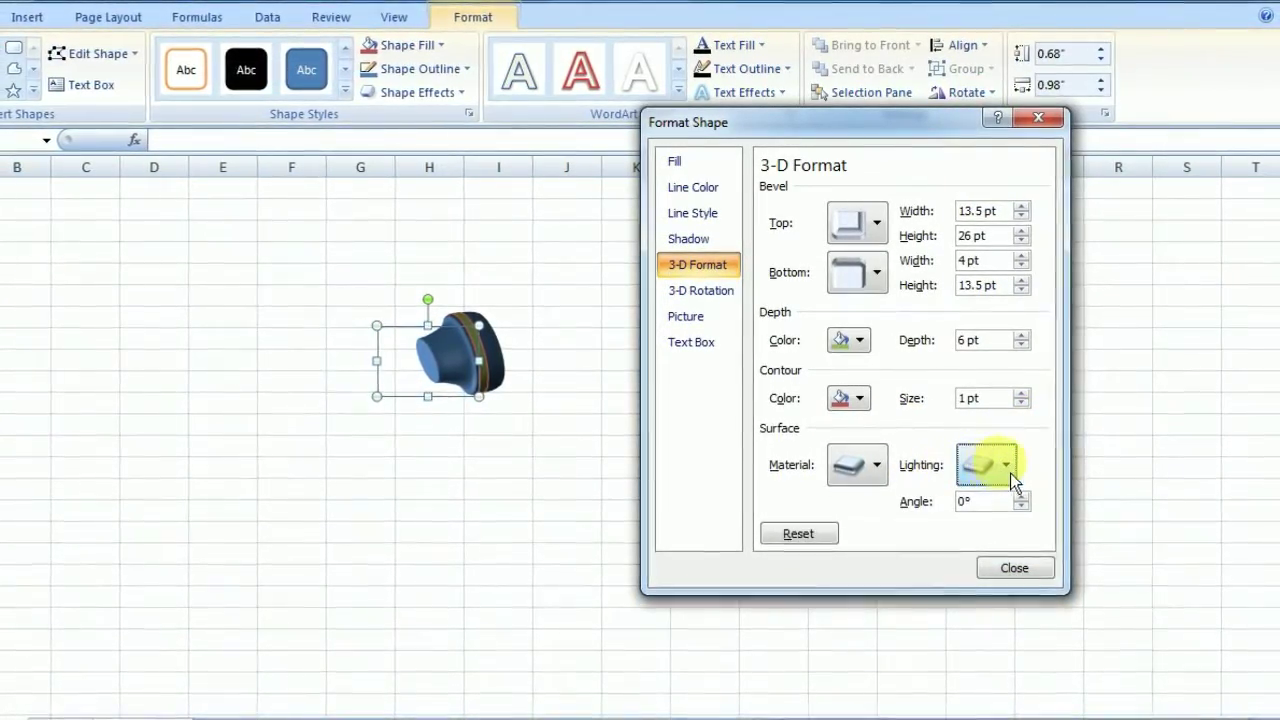
pyautogui.click(1008, 466)
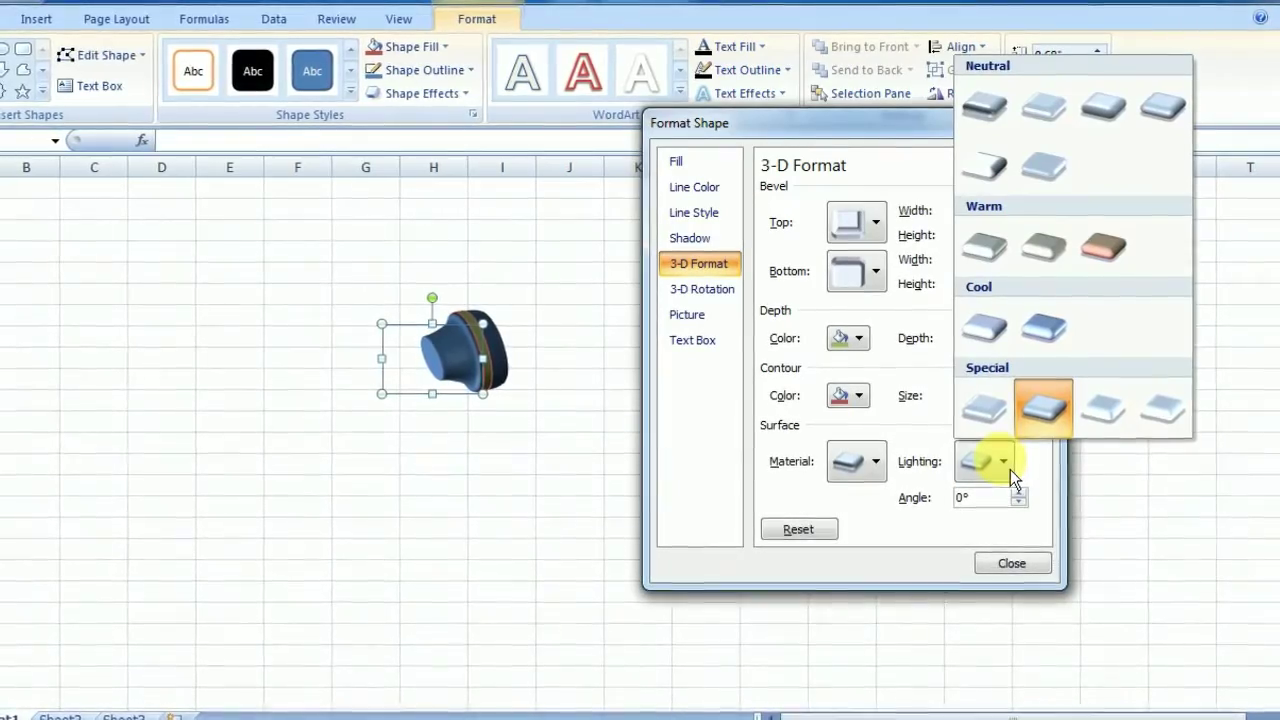
pyautogui.click(876, 460)
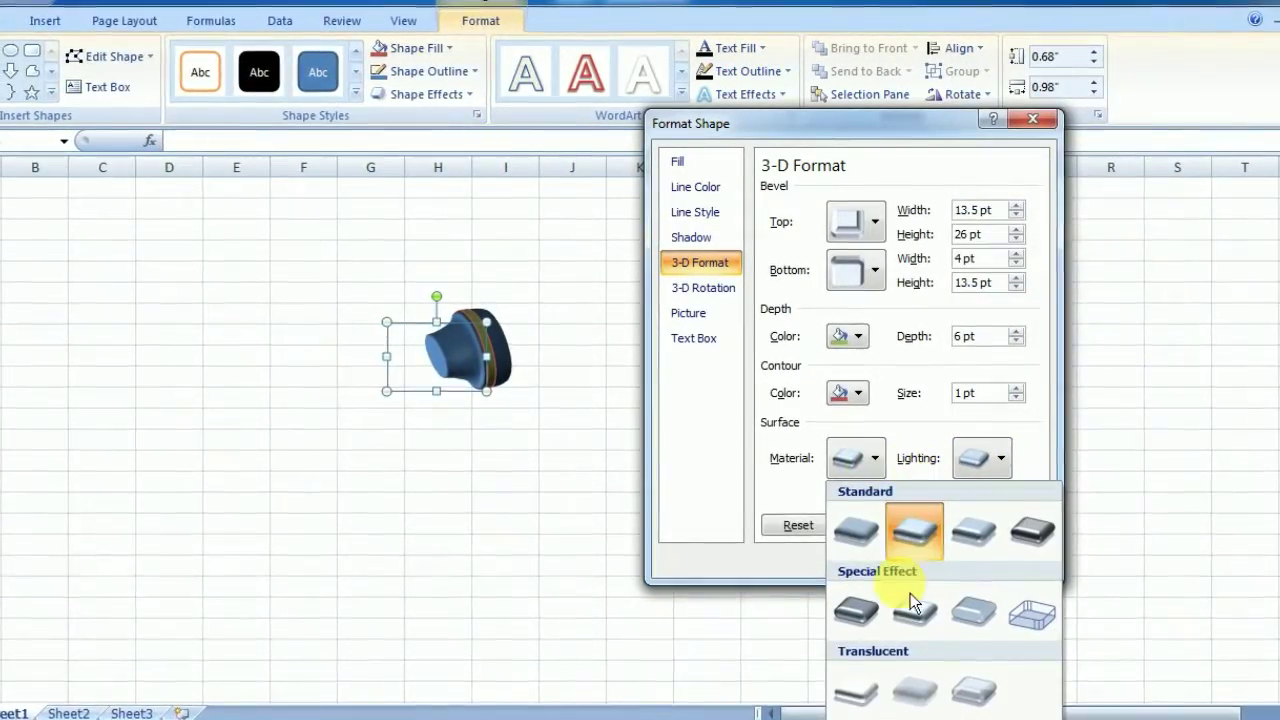
pyautogui.click(913, 605)
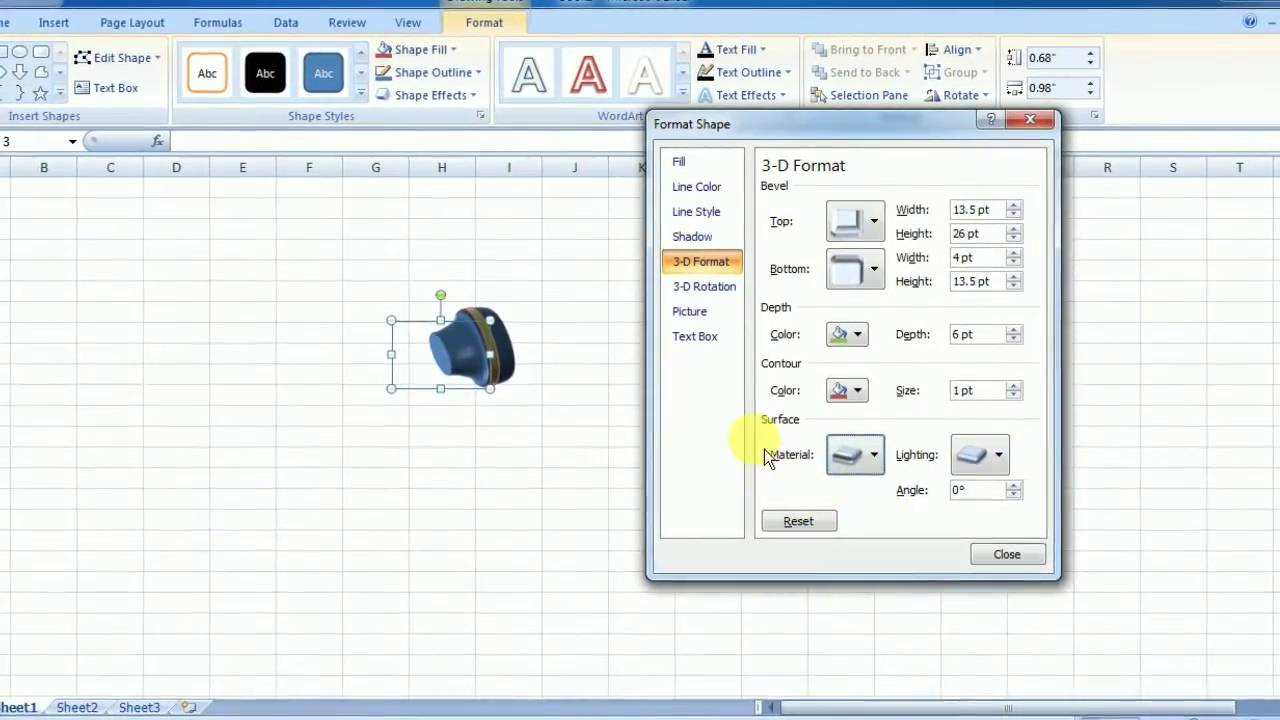
# - Rotate the oval to about X 220° and Y 230°, then turn it around Z
pyautogui.click(735, 288)
pyautogui.doubleClick(922, 260)
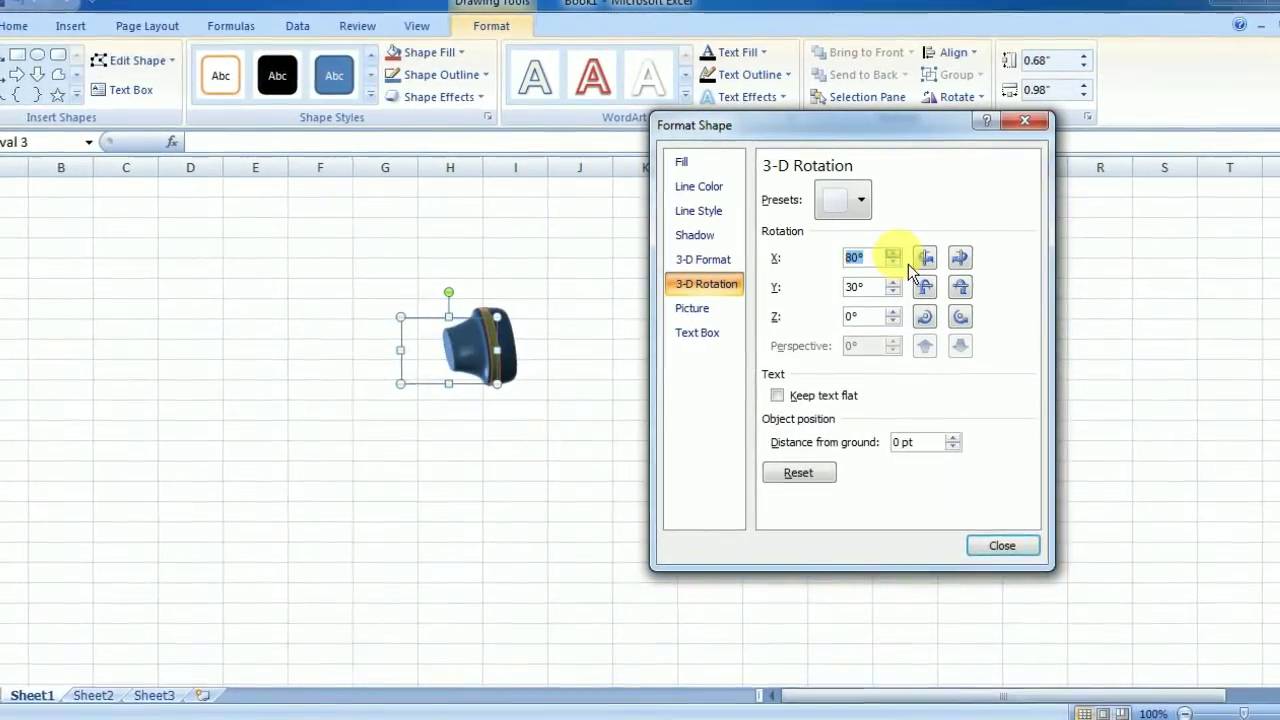
pyautogui.click(892, 256)
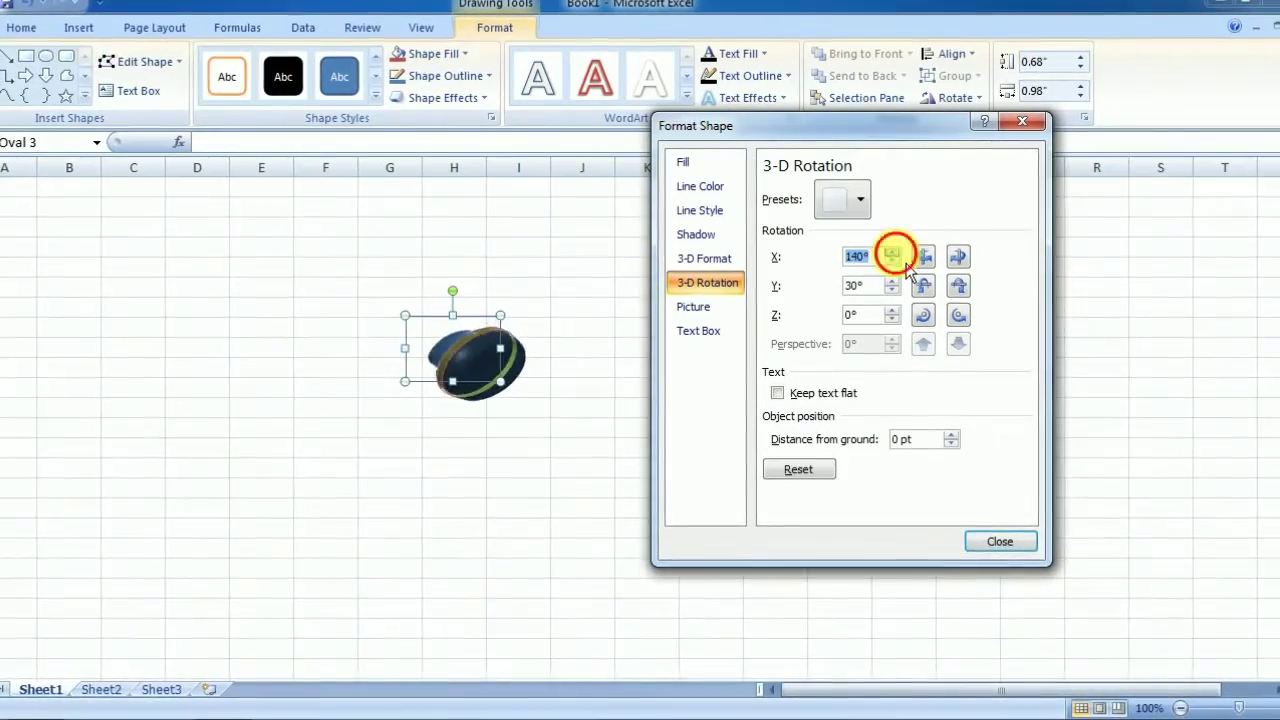
pyautogui.click(892, 253)
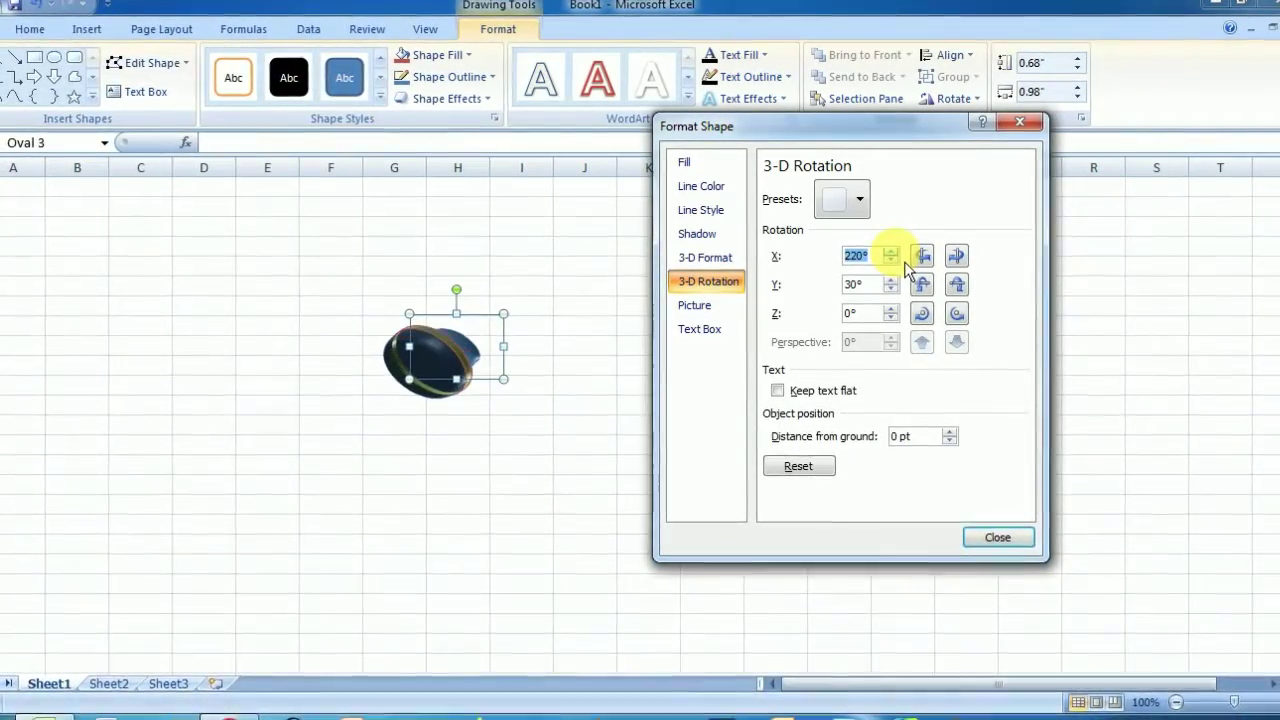
pyautogui.click(908, 284)
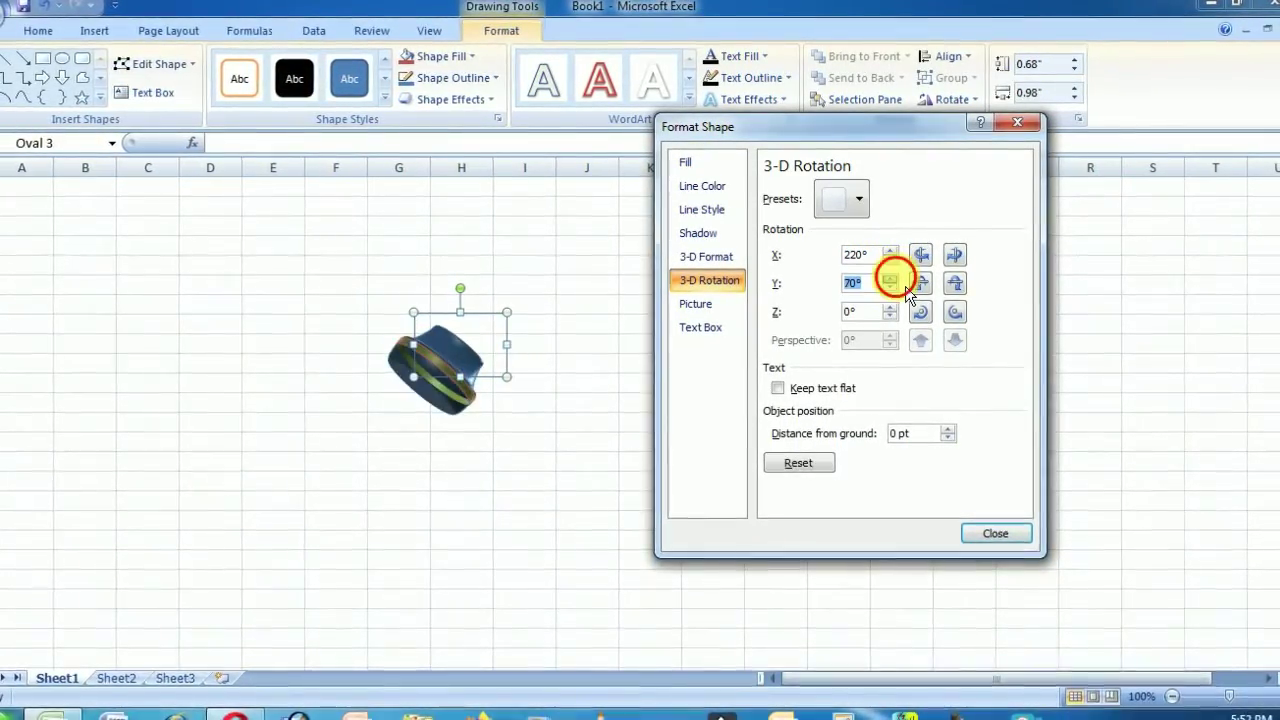
pyautogui.click(905, 286)
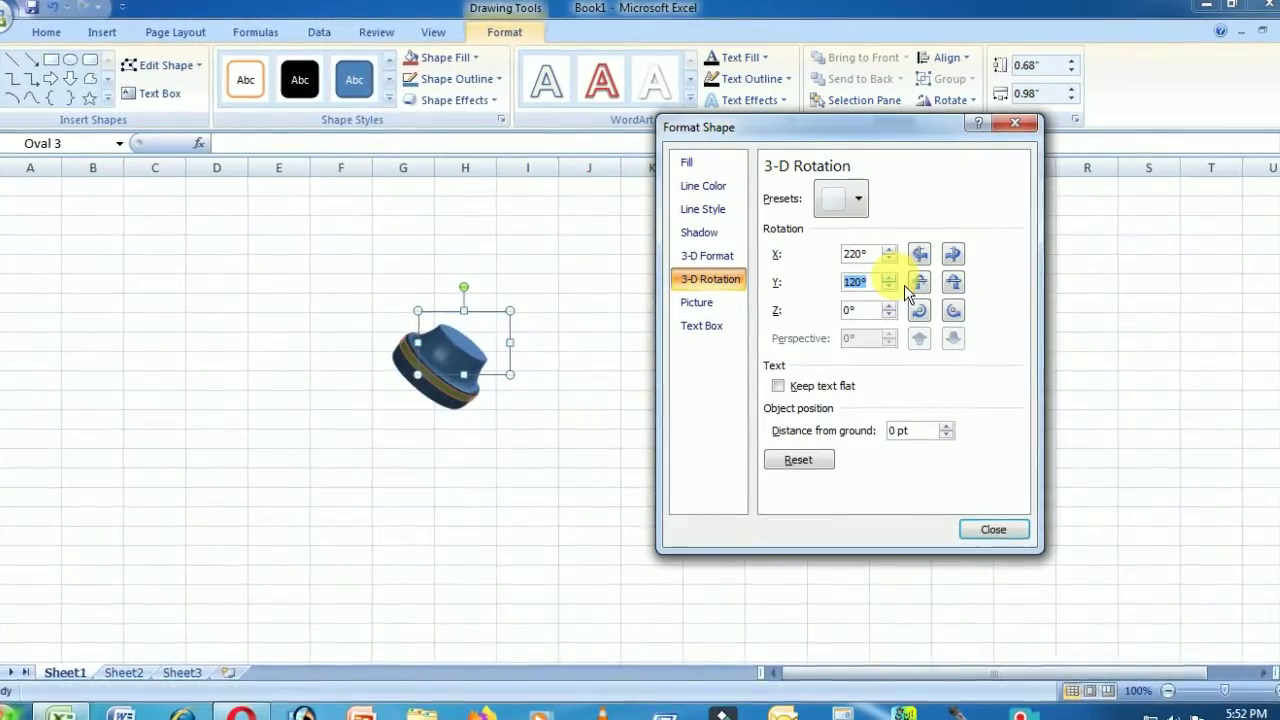
pyautogui.click(903, 284)
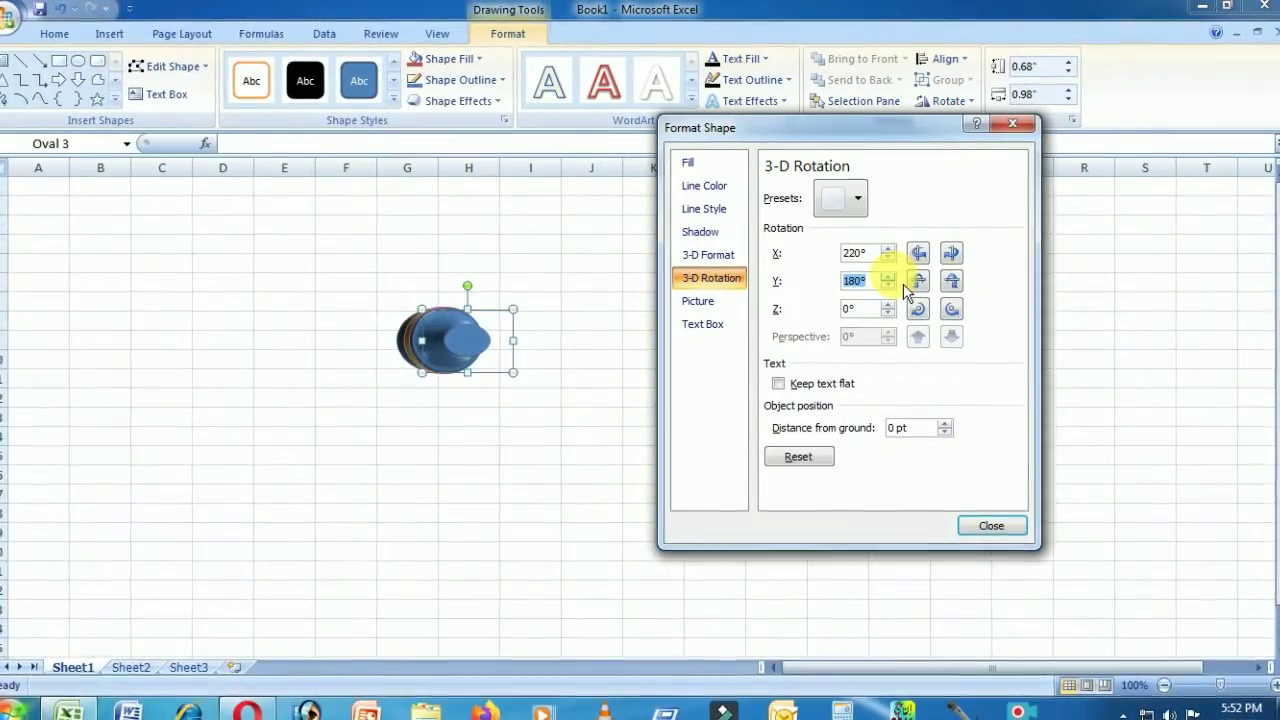
pyautogui.click(903, 284)
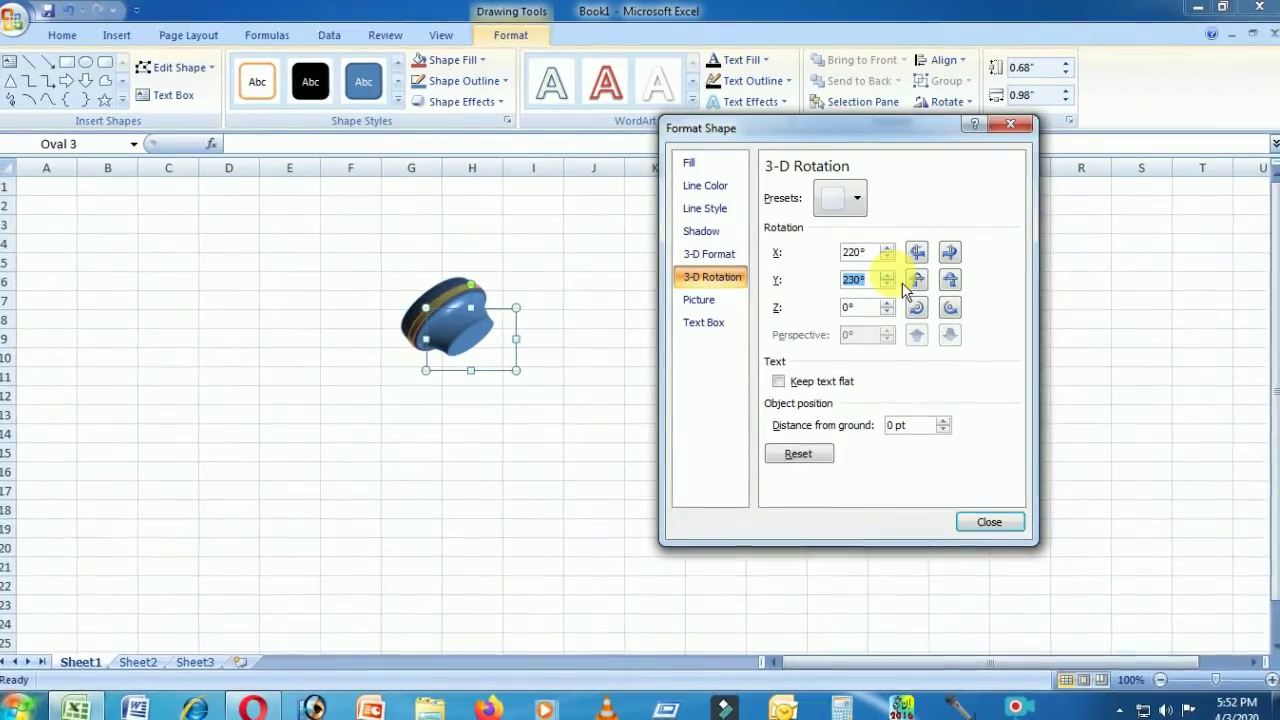
pyautogui.click(903, 312)
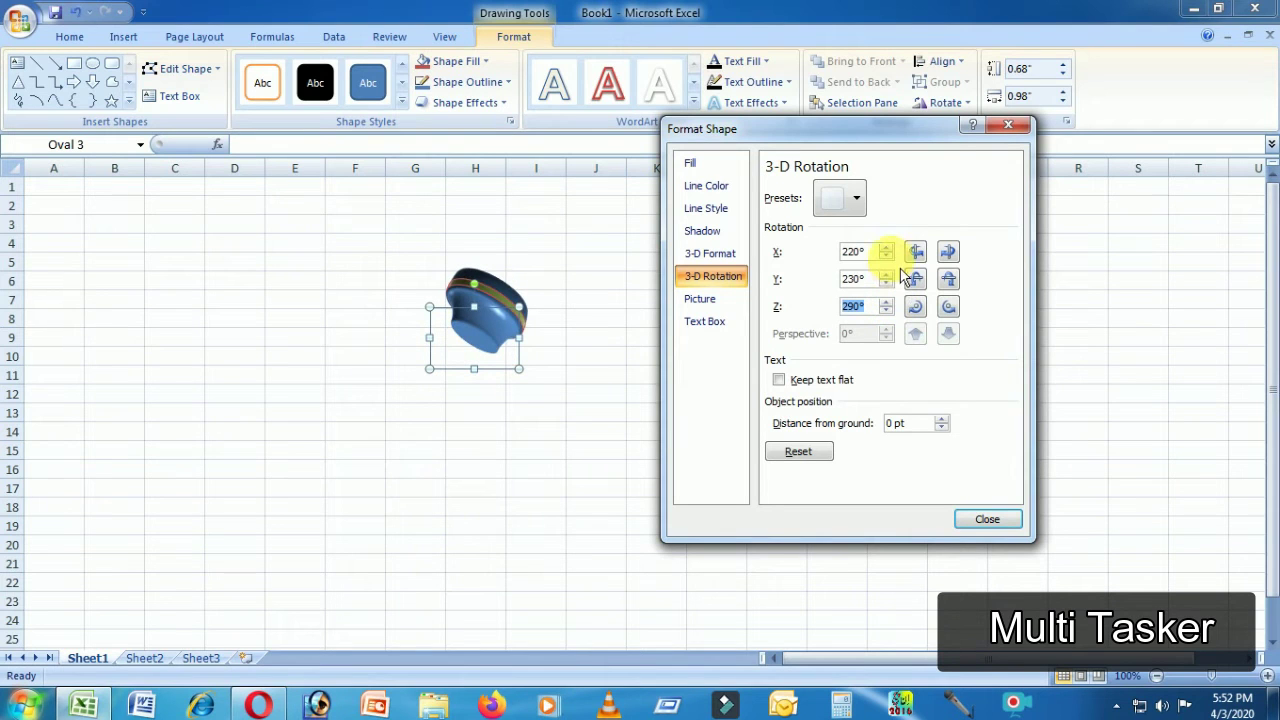
# - Settle the 3-D rotation at X 359.9°, Y 90° and Z 290°
pyautogui.moveTo(900, 259); pyautogui.dragTo(900, 259)
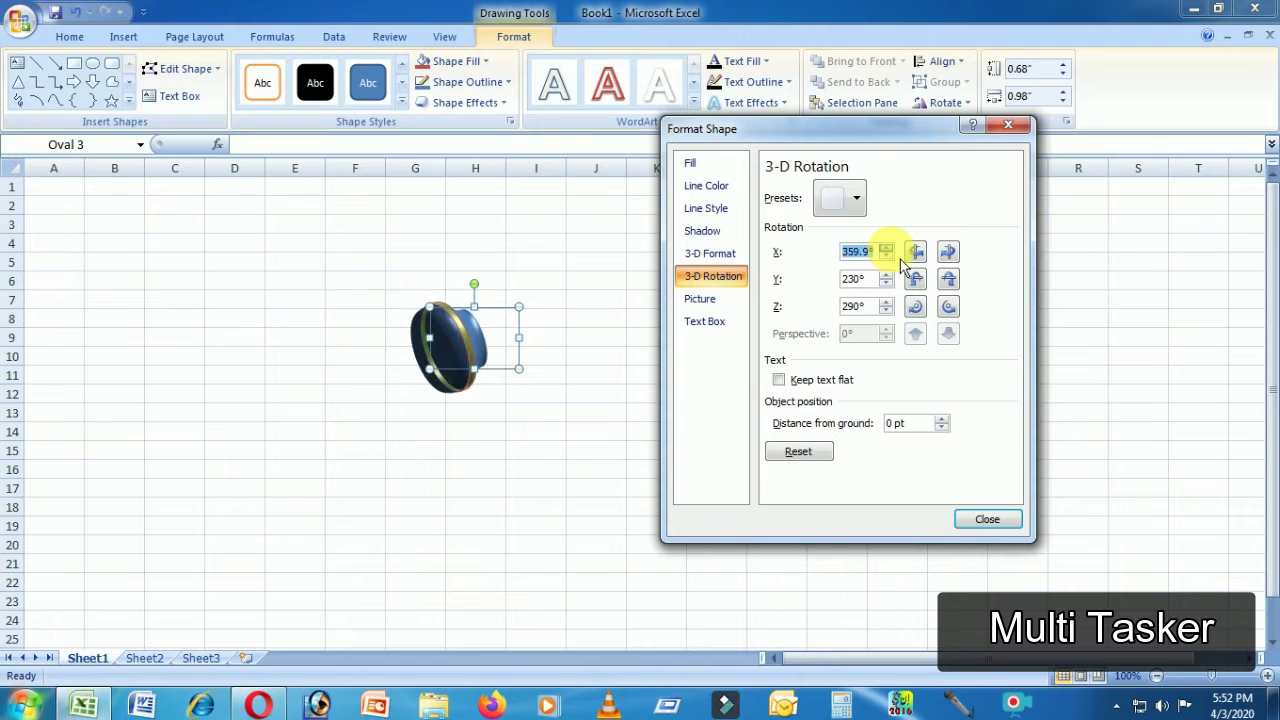
pyautogui.click(892, 281)
pyautogui.click(892, 281)
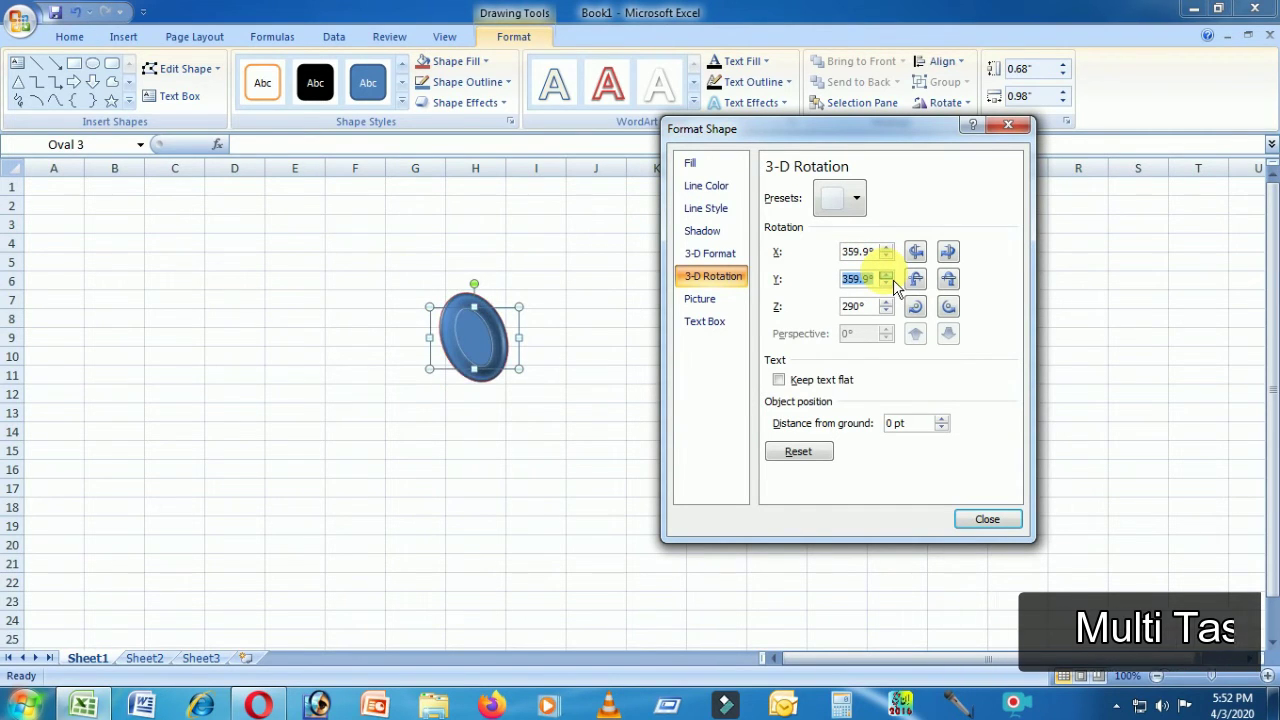
pyautogui.click(889, 284)
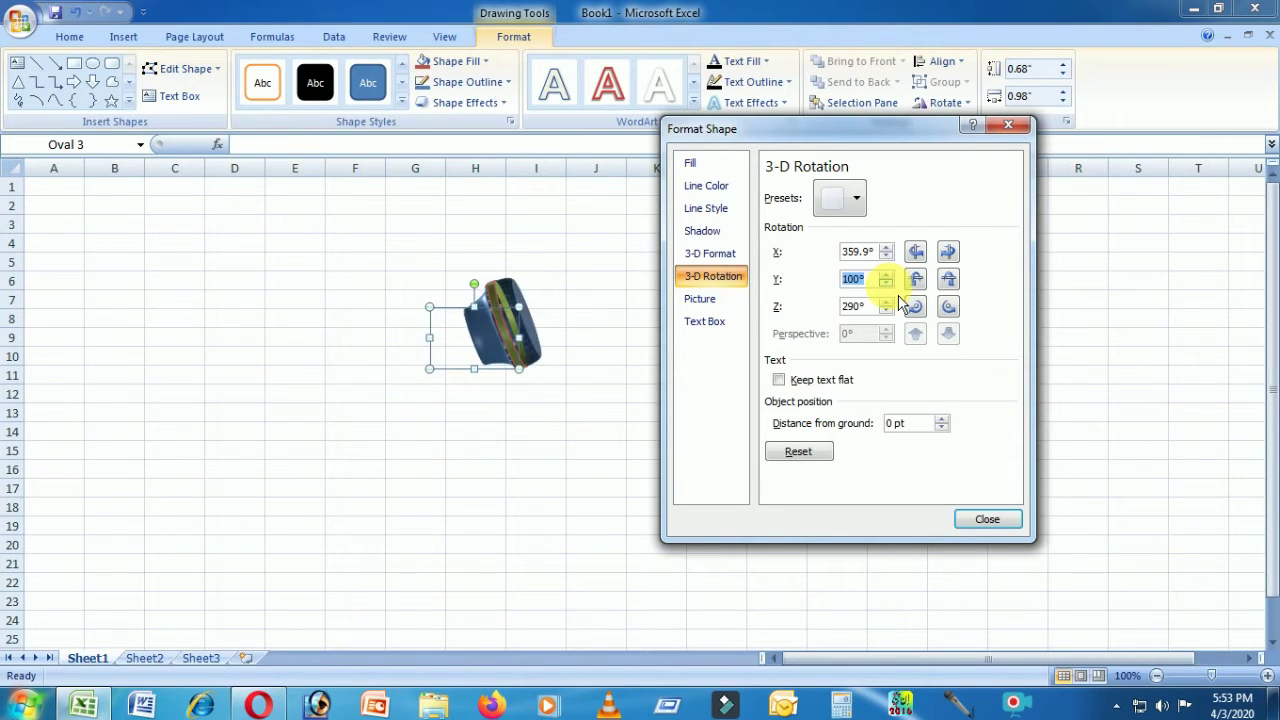
pyautogui.click(736, 262)
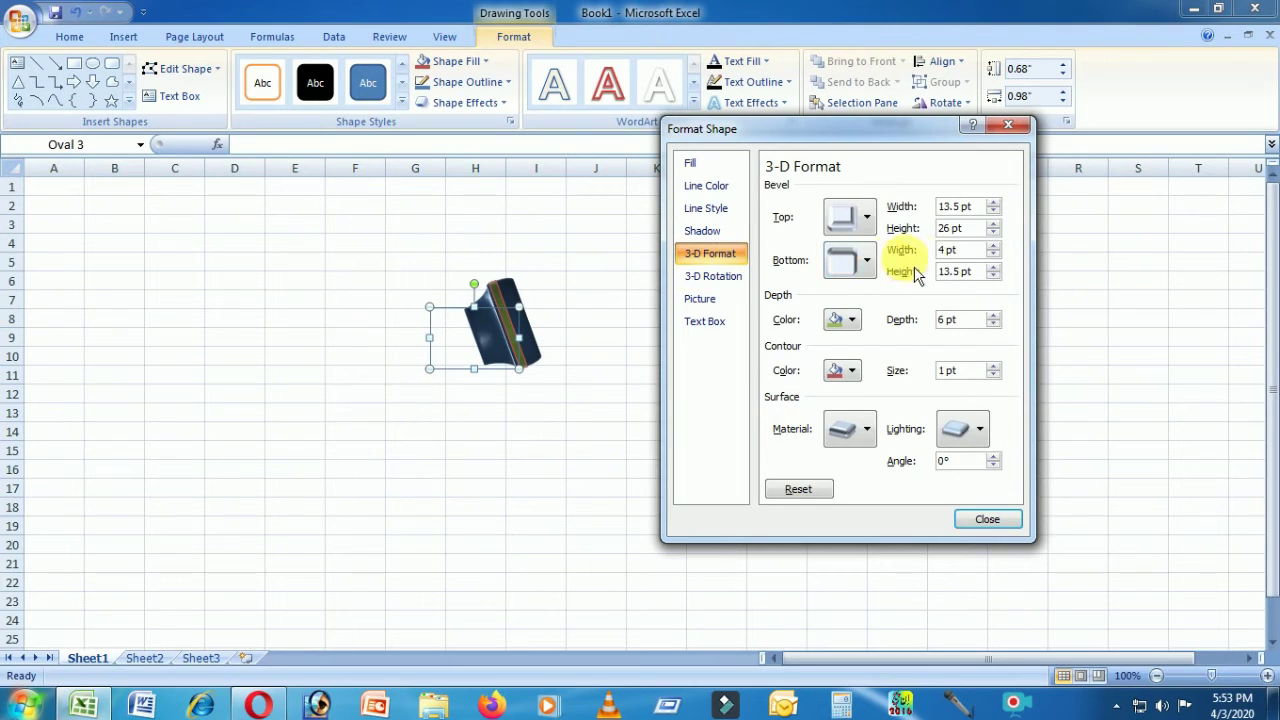
# - Widen the oval's bottom bevel to 8 pt
pyautogui.click(1002, 253)
pyautogui.click(1002, 253)
pyautogui.click(1002, 253)
pyautogui.click(1002, 253)
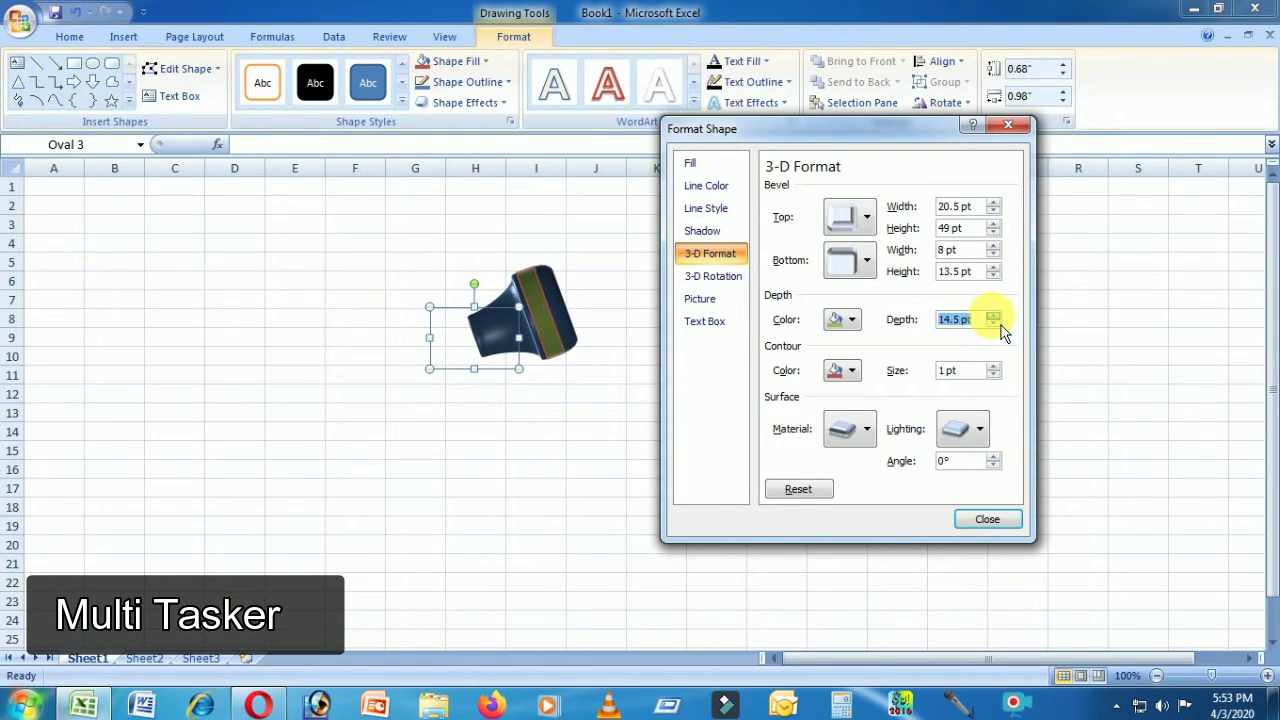
pyautogui.click(712, 276)
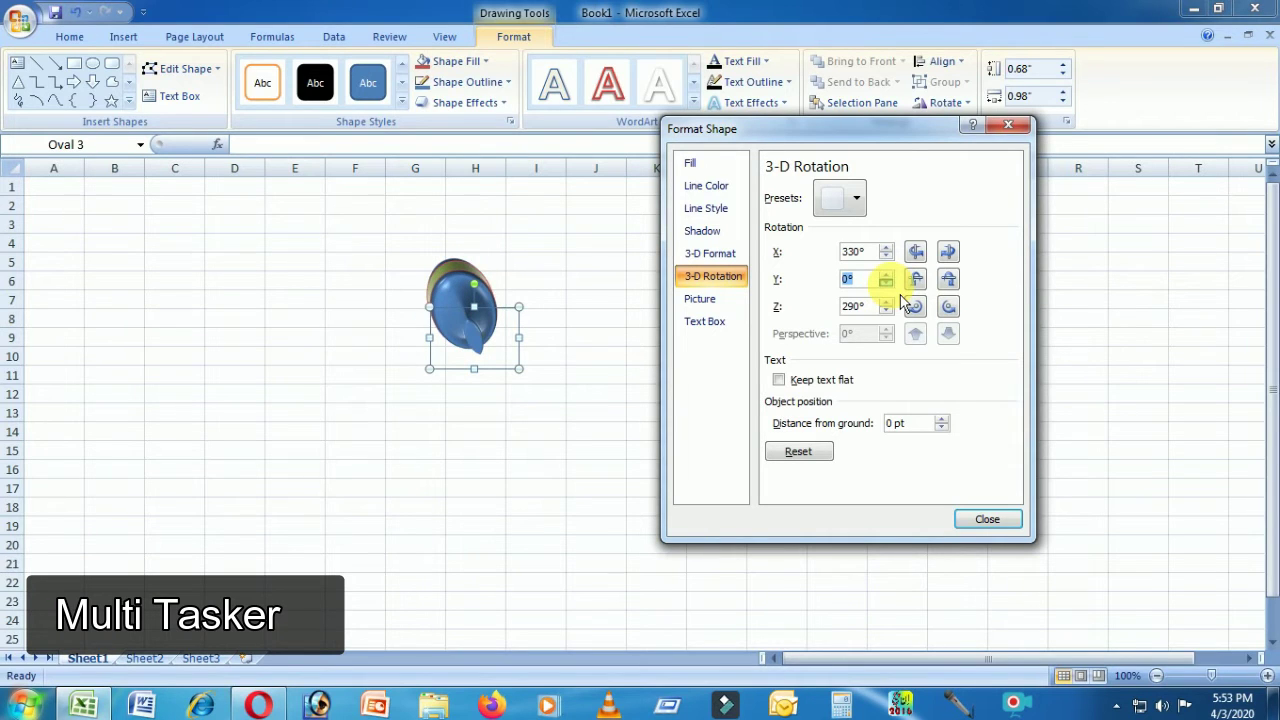
# - Enter 80 for the Y rotation, then deselect and reselect the bucket to check it
pyautogui.write('80')
pyautogui.press('Return')
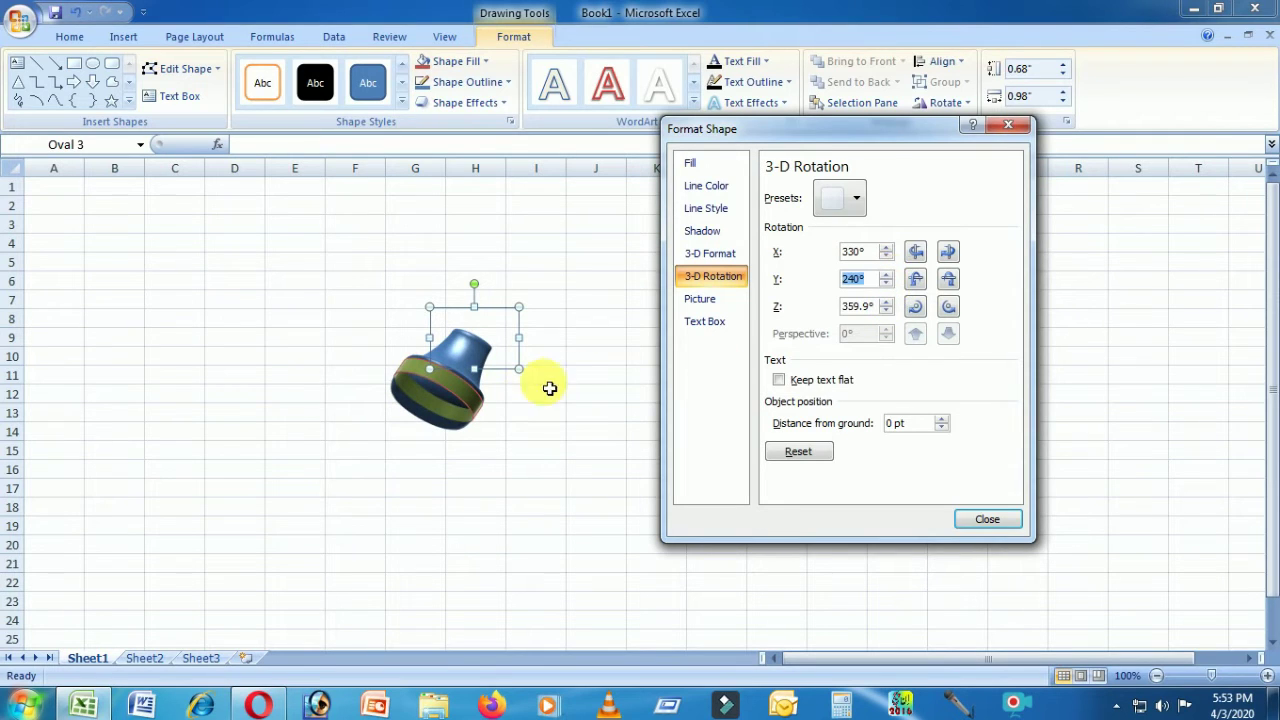
pyautogui.click(513, 414)
pyautogui.click(473, 400)
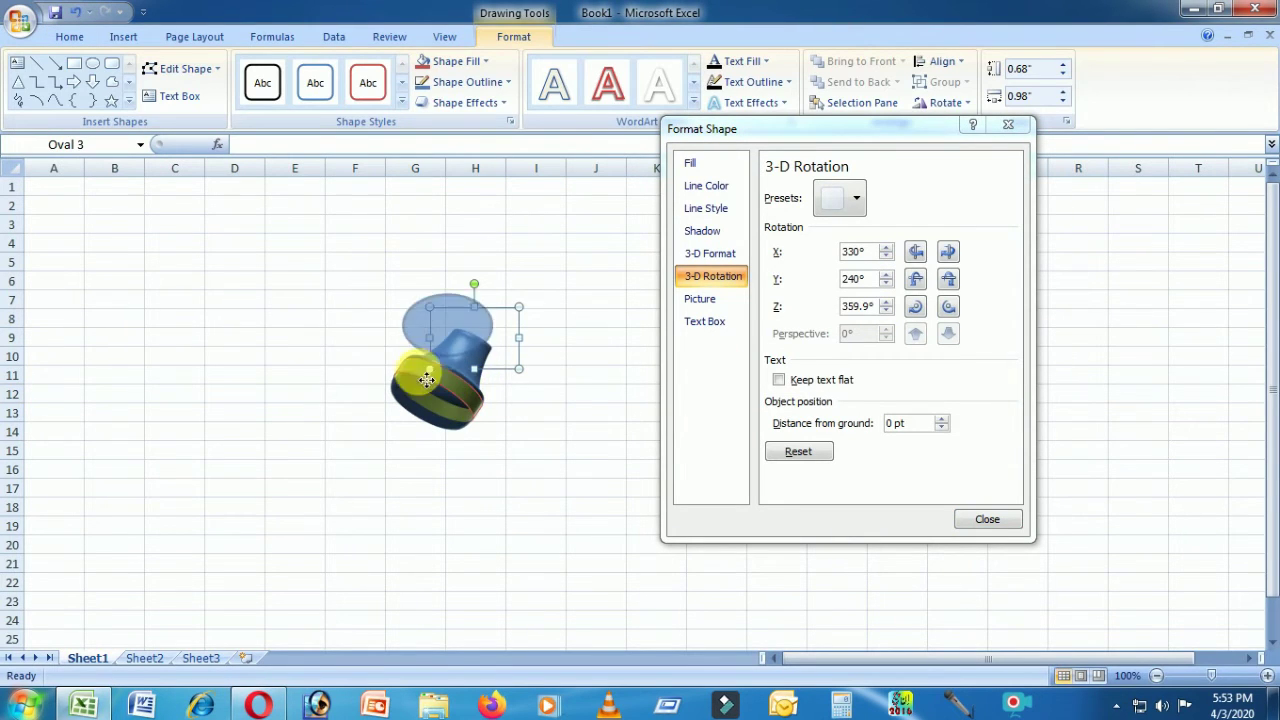
# - Move the bucket up-left to C4:D8 and paste a copy of it at F7
pyautogui.moveTo(426, 378); pyautogui.dragTo(218, 328)
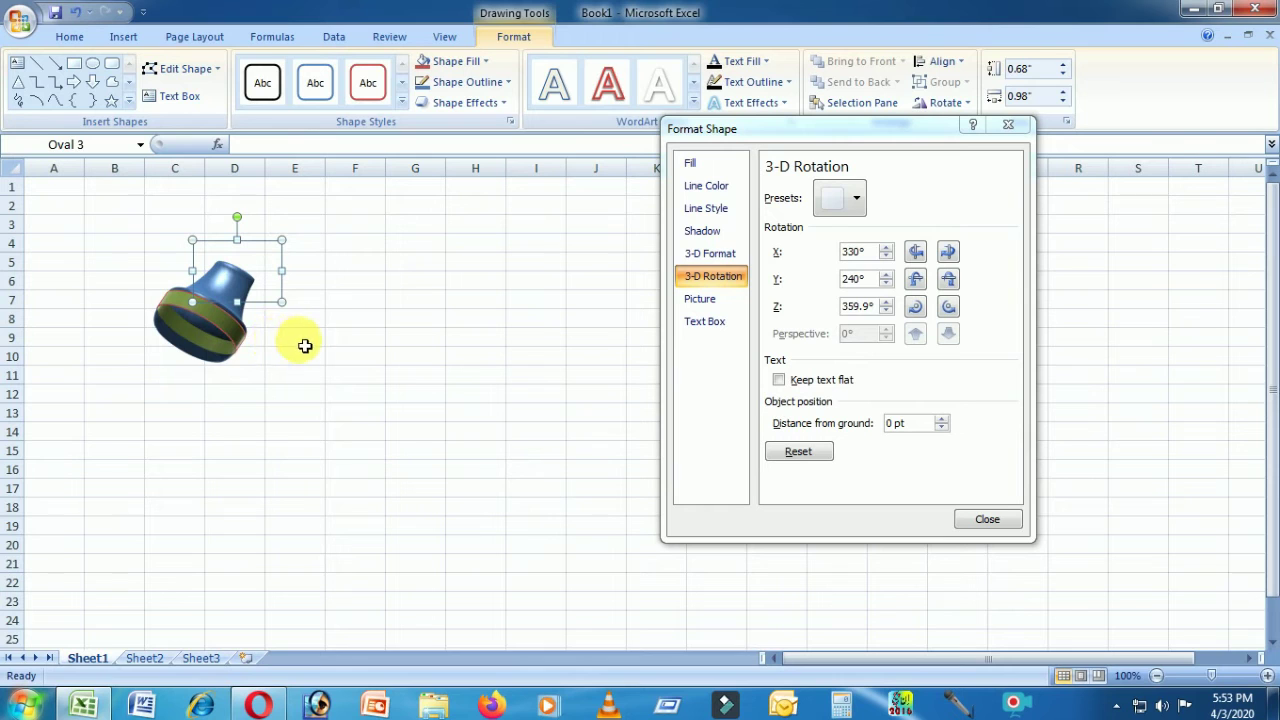
pyautogui.click(353, 301)
pyautogui.hotkey('ctrl', 'v')
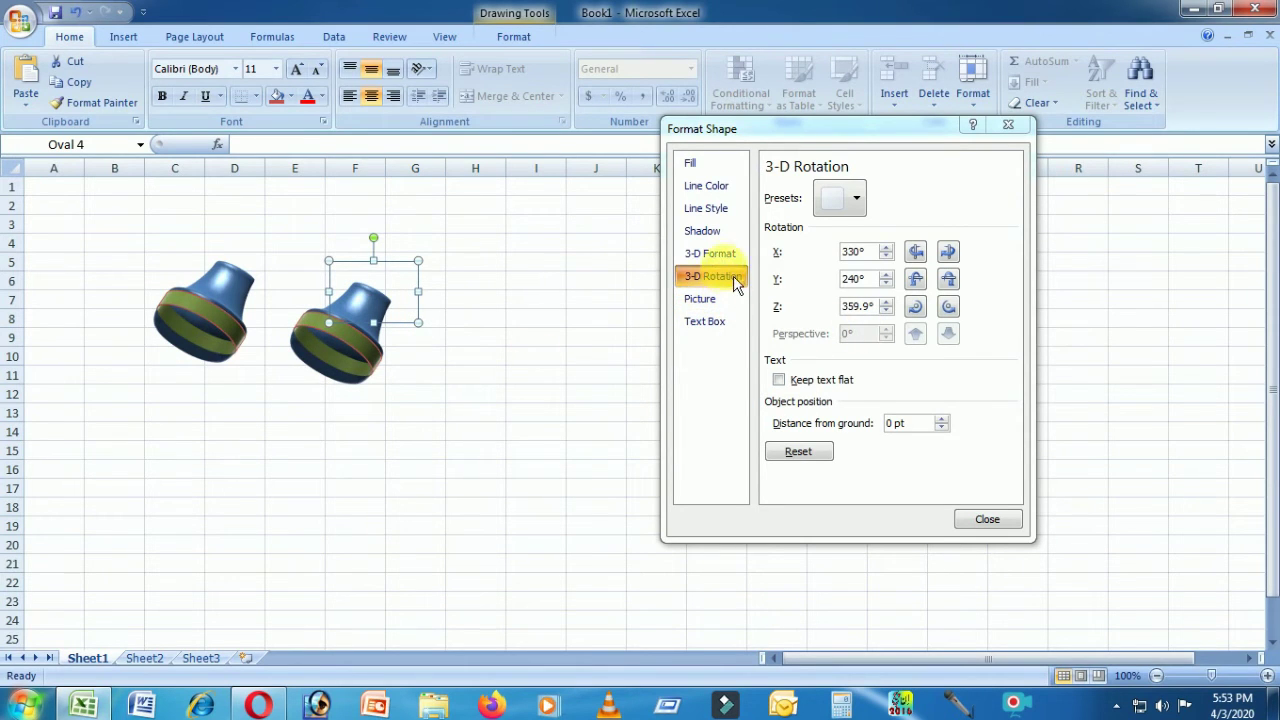
pyautogui.click(710, 254)
# - Set Oval 4's 3-D contour colour and make its depth colour light grey
pyautogui.click(851, 371)
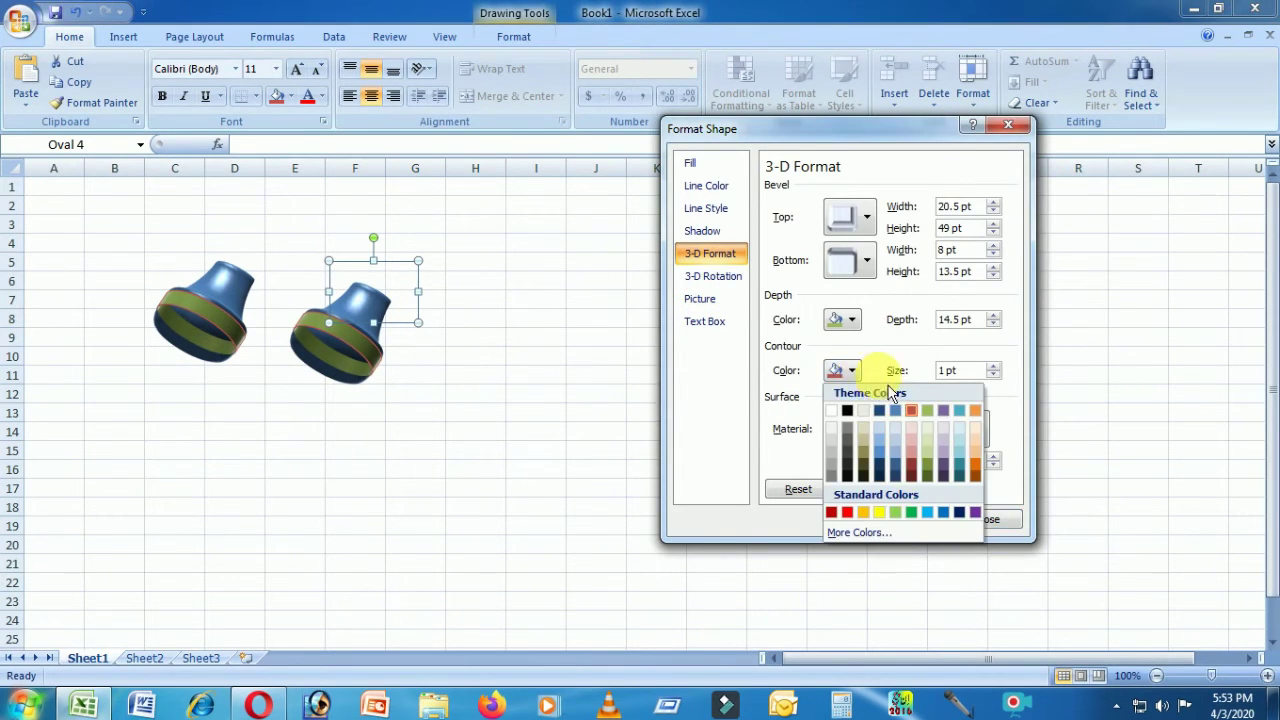
pyautogui.click(943, 463)
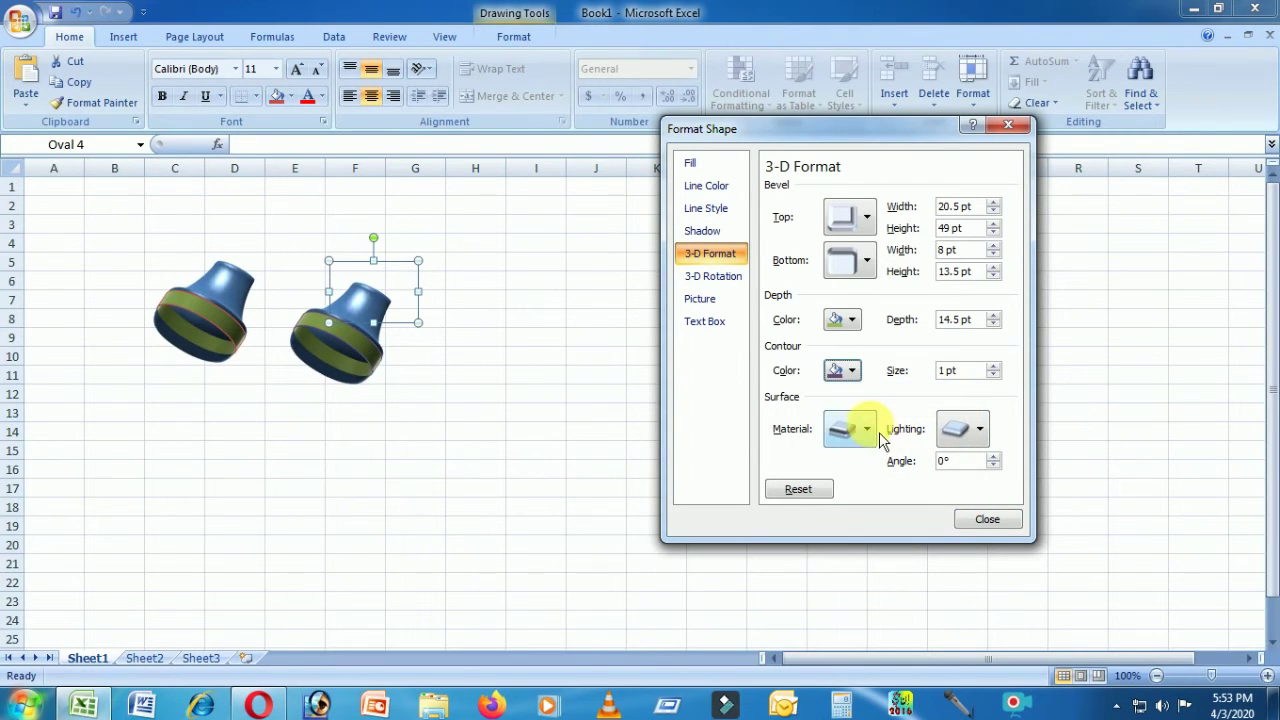
pyautogui.click(852, 321)
pyautogui.click(845, 372)
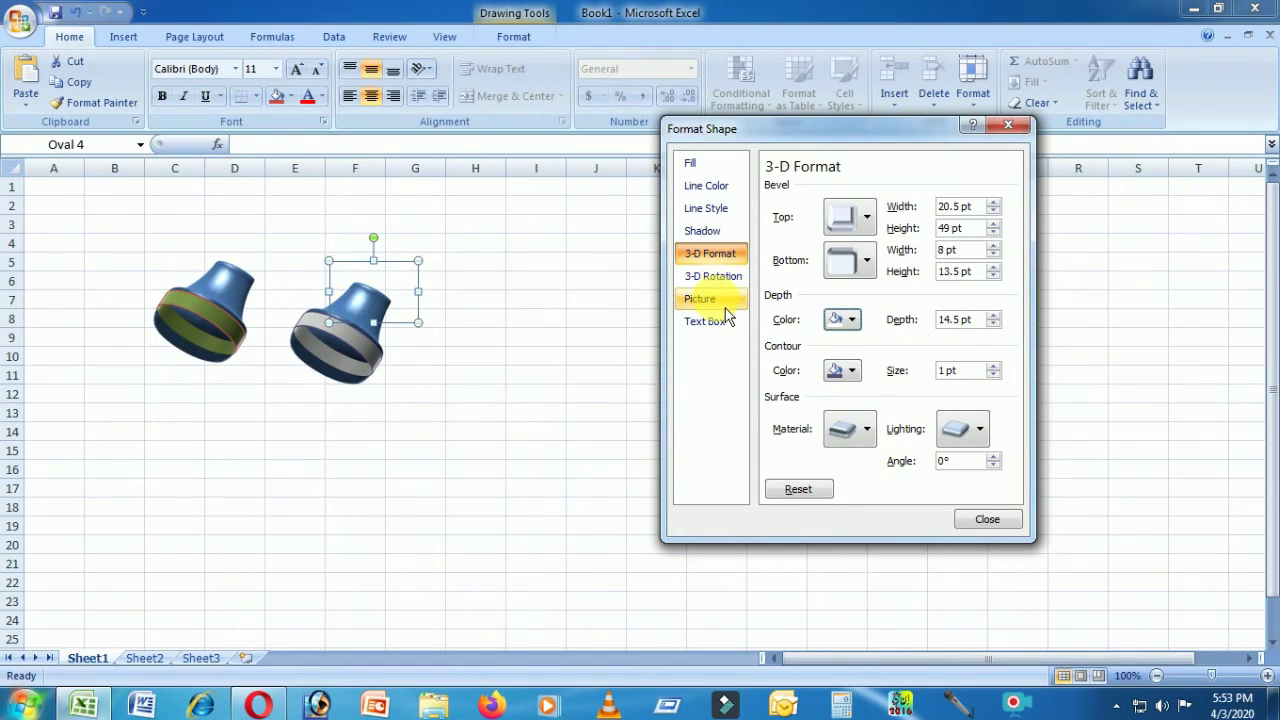
pyautogui.click(716, 188)
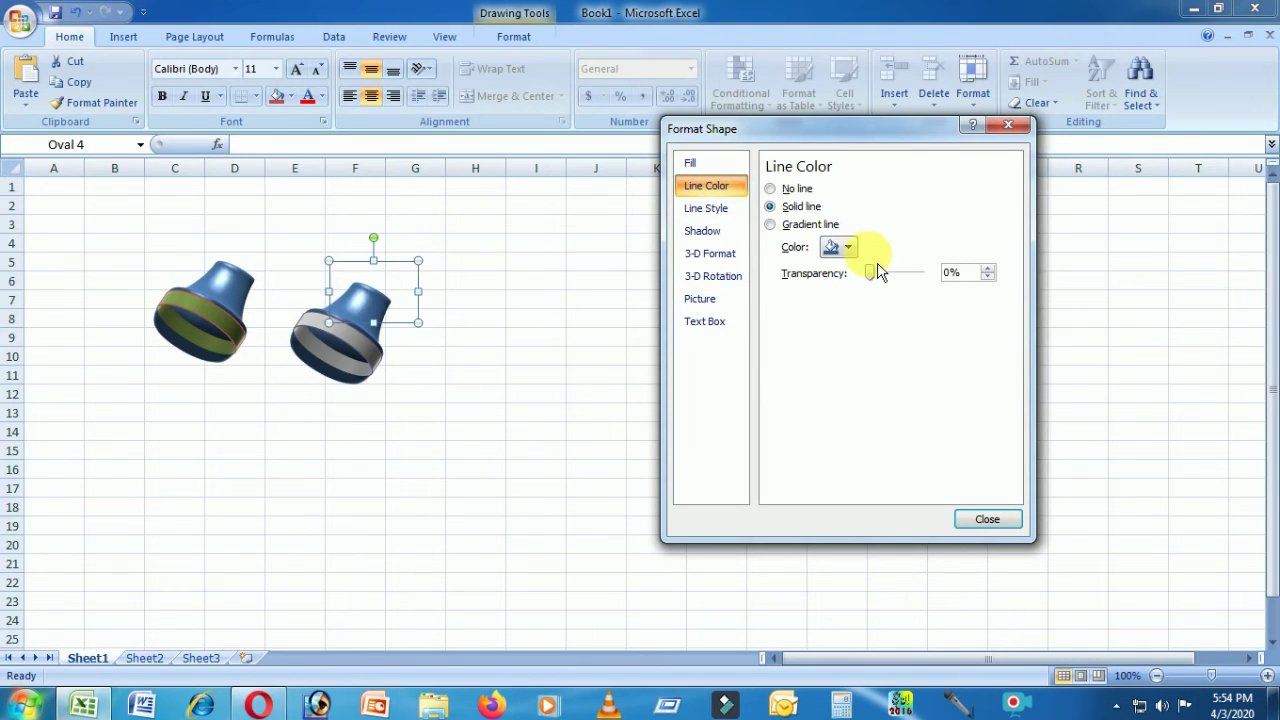
# - Set Oval 4's line colour to Orange, Accent 6, Darker 25%
pyautogui.click(850, 250)
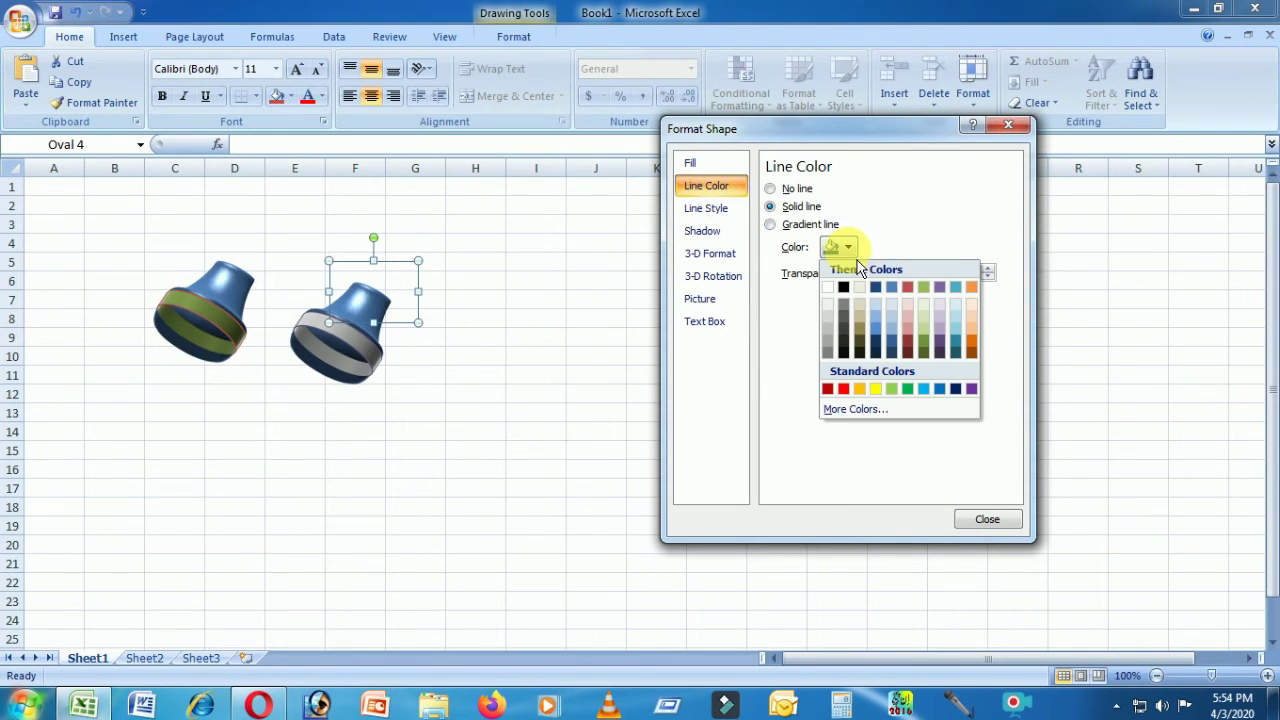
pyautogui.click(971, 340)
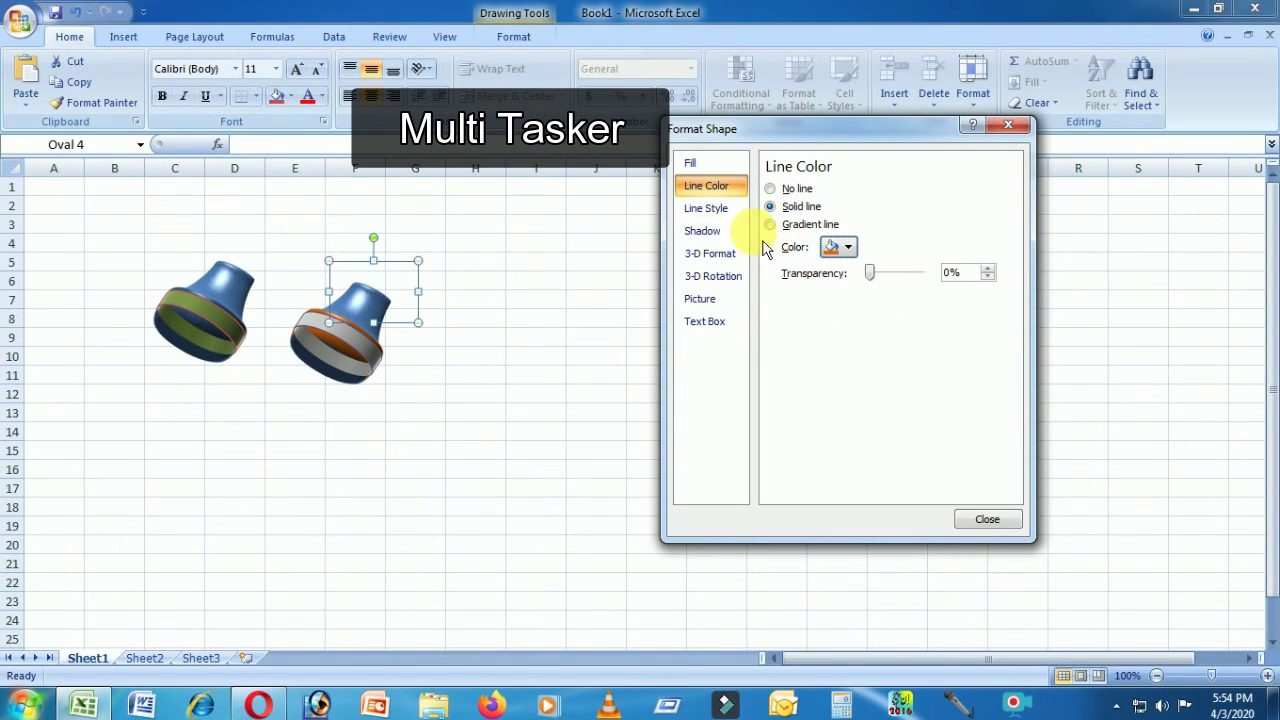
pyautogui.click(703, 231)
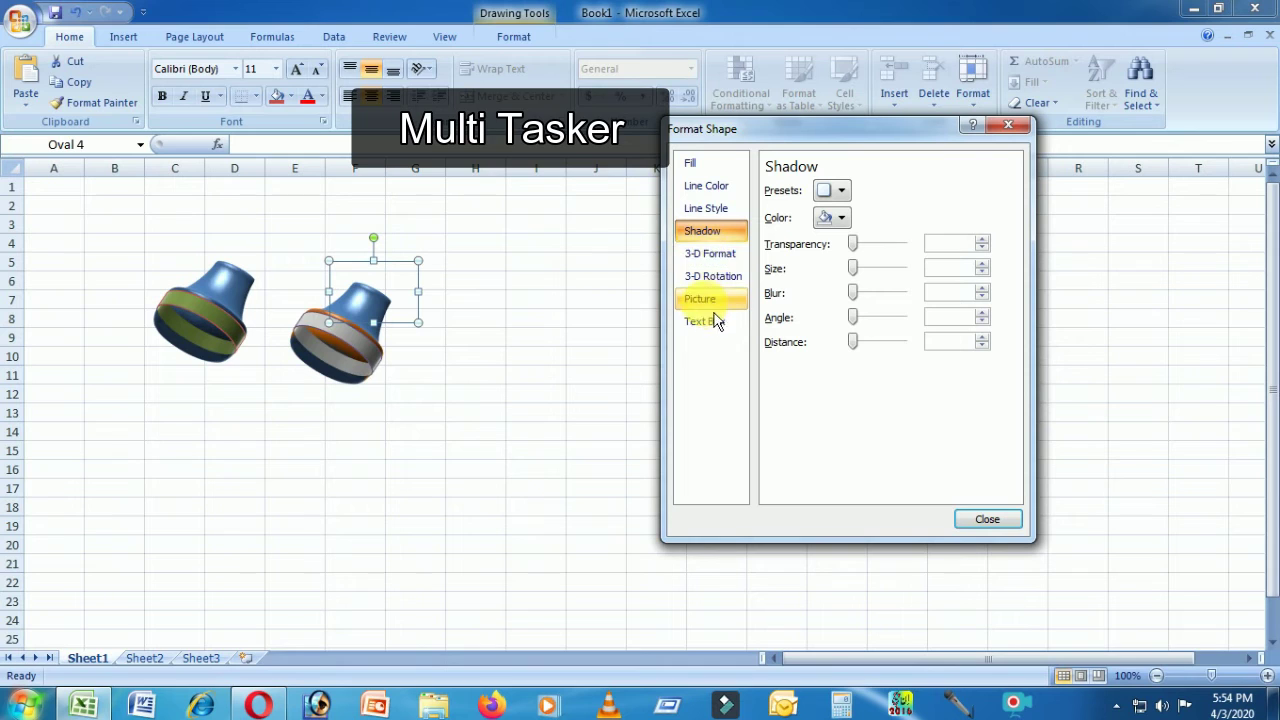
# - Try a yellow fill on Oval 4, then switch it to standard Red
pyautogui.click(700, 163)
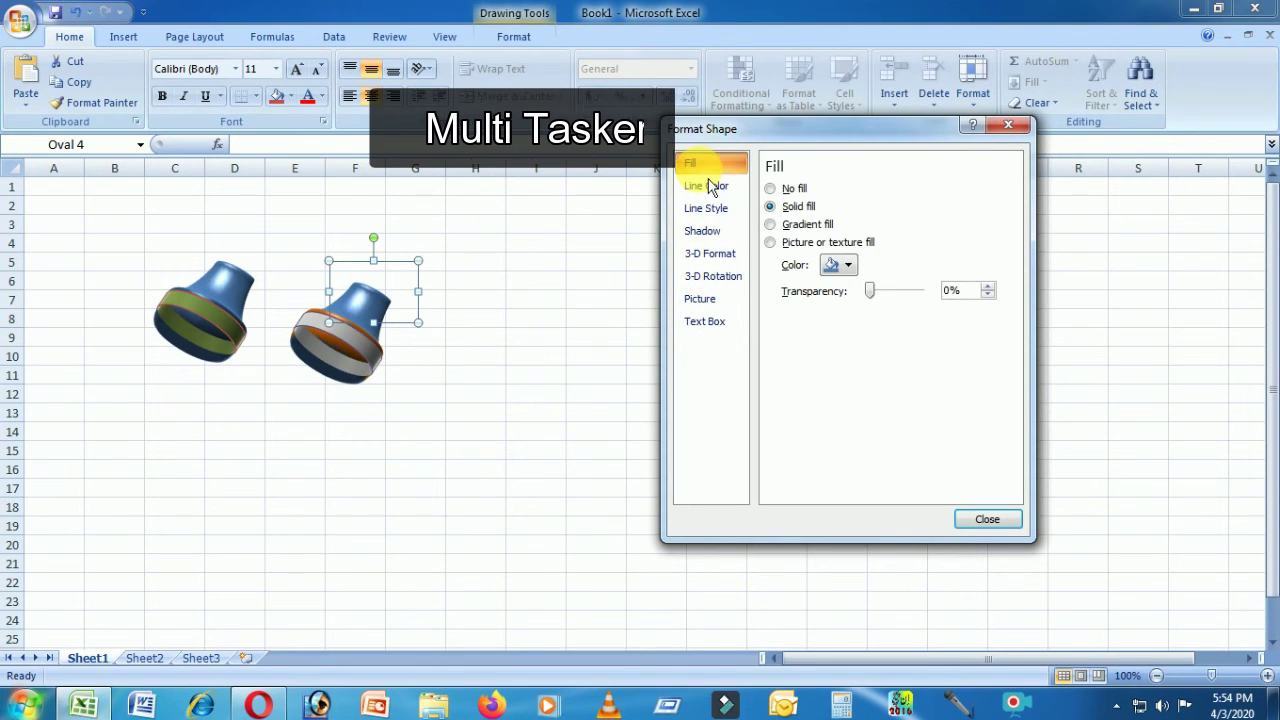
pyautogui.click(846, 265)
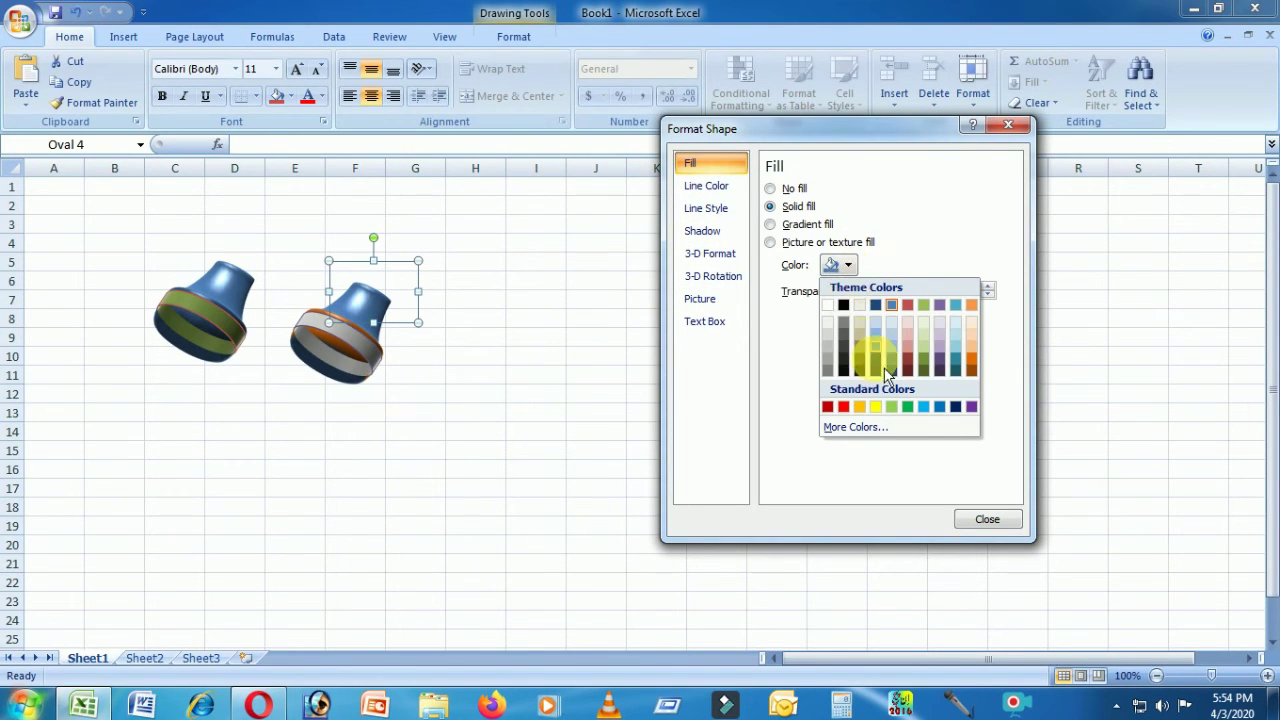
pyautogui.click(876, 407)
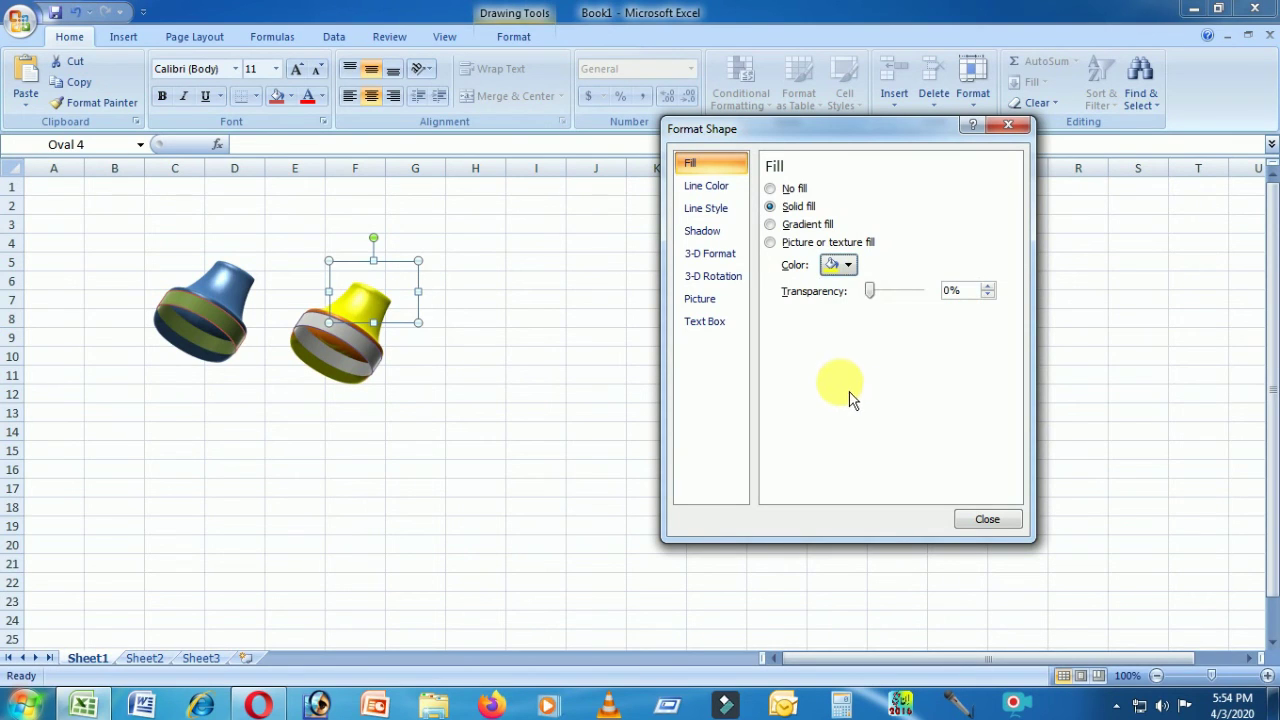
pyautogui.click(846, 265)
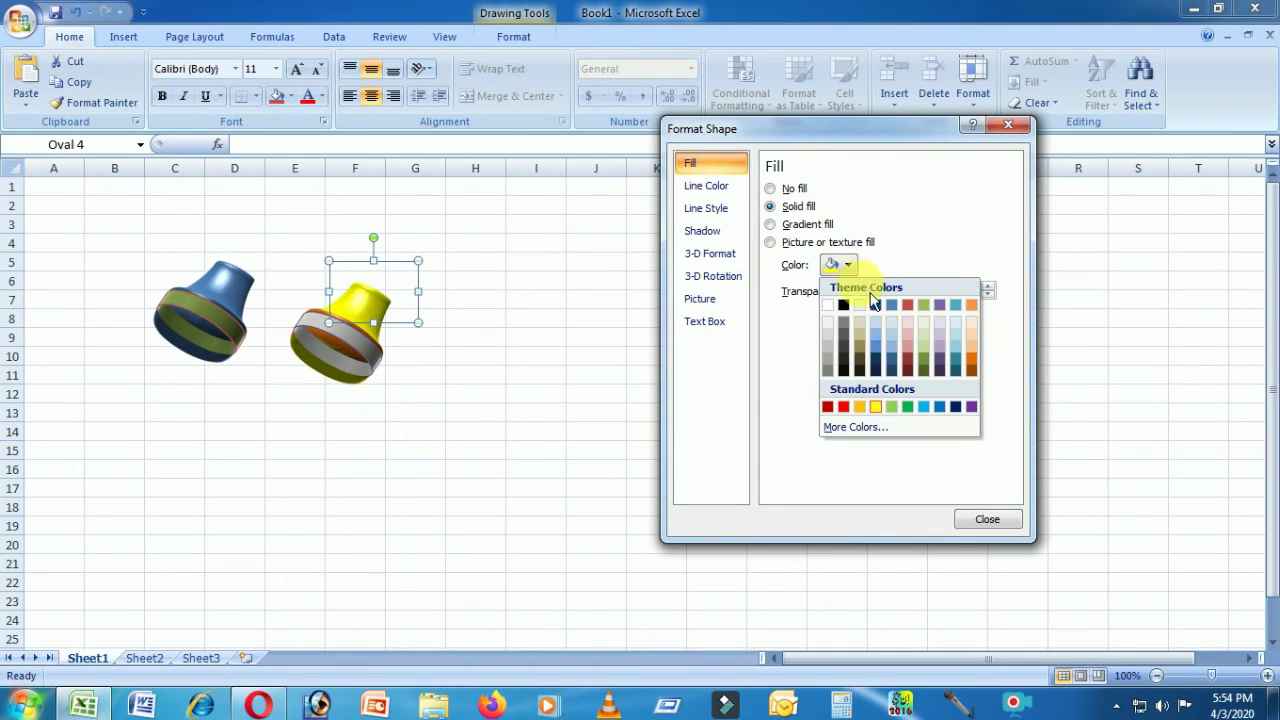
pyautogui.click(845, 407)
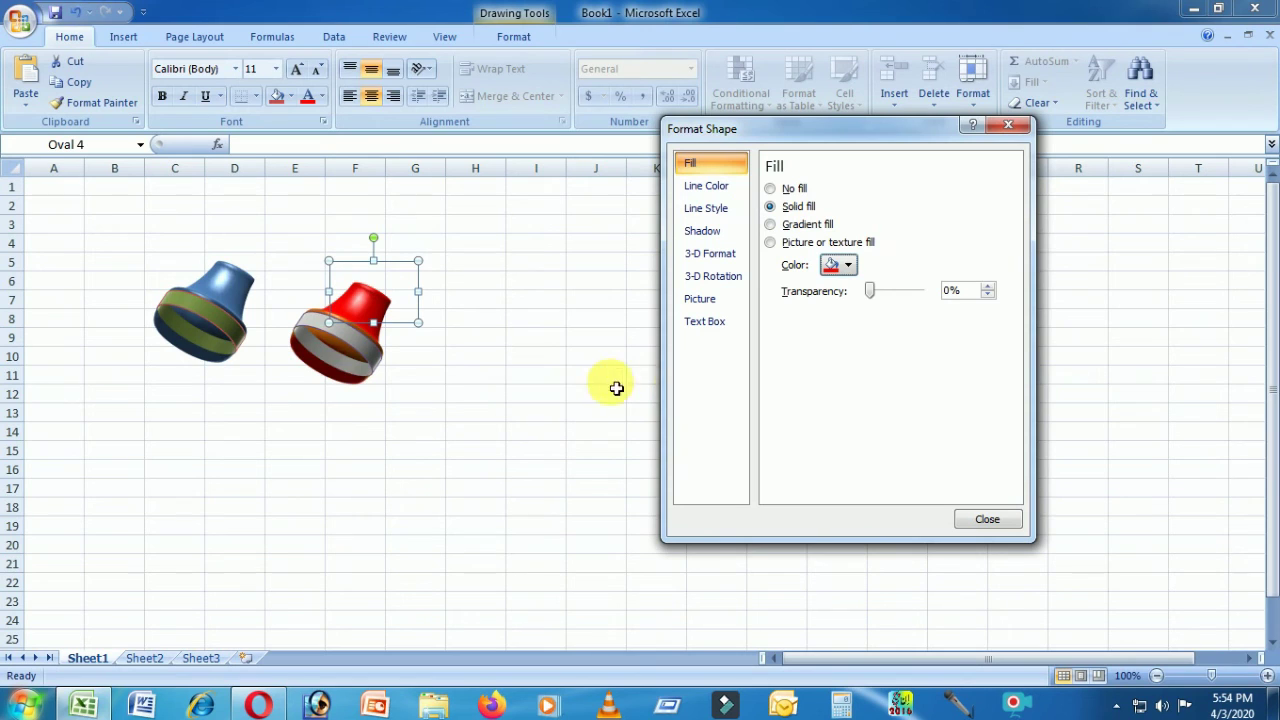
pyautogui.click(240, 292)
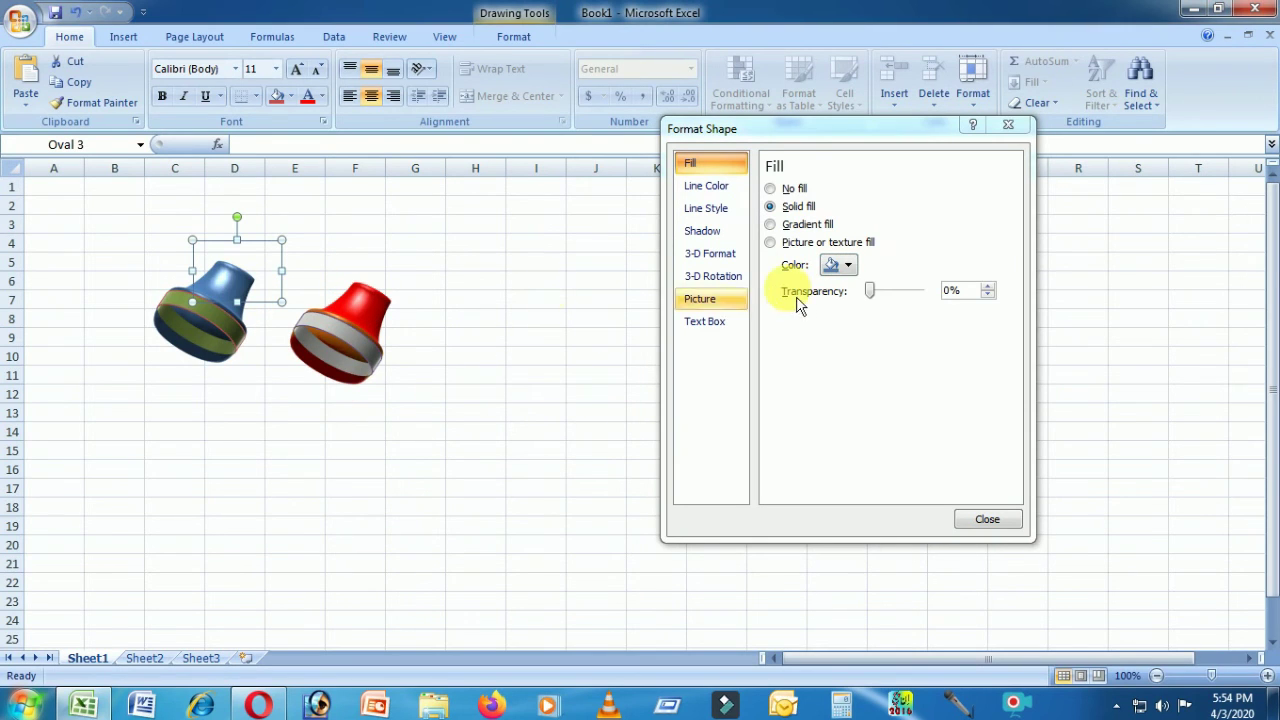
# - Give the blue oval a dark olive green fill and a light orange line colour
pyautogui.click(846, 265)
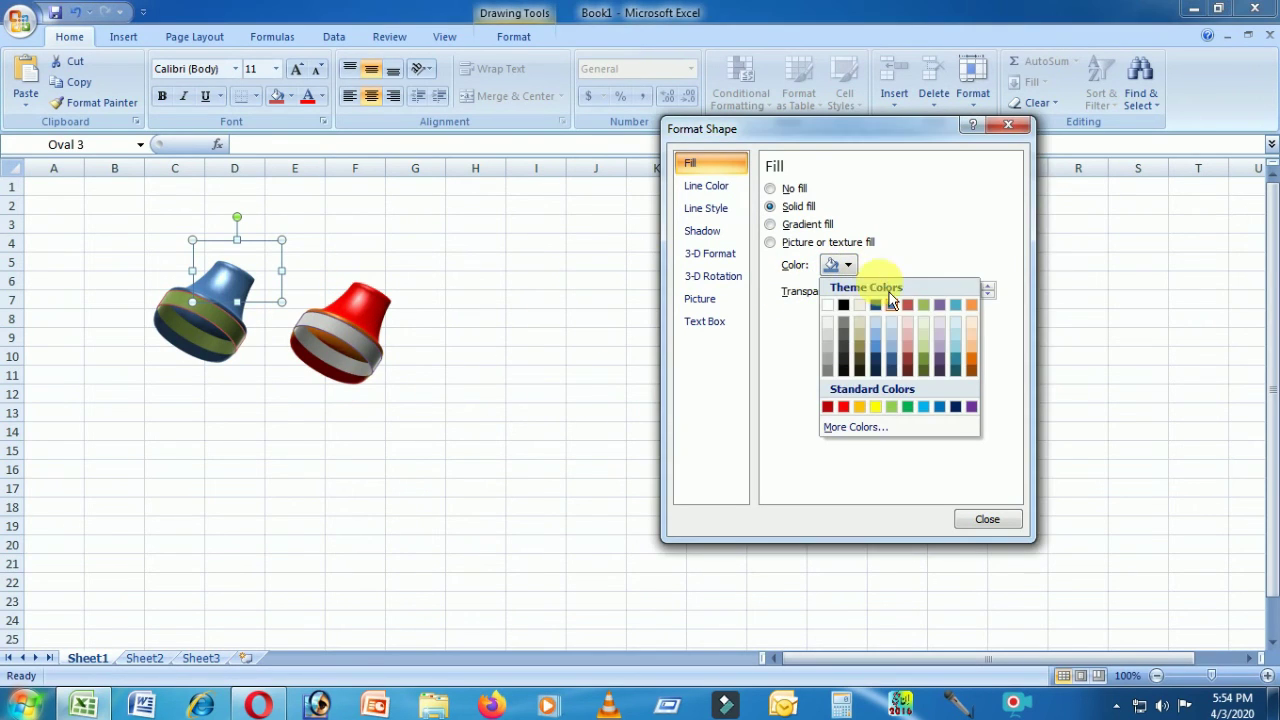
pyautogui.click(923, 369)
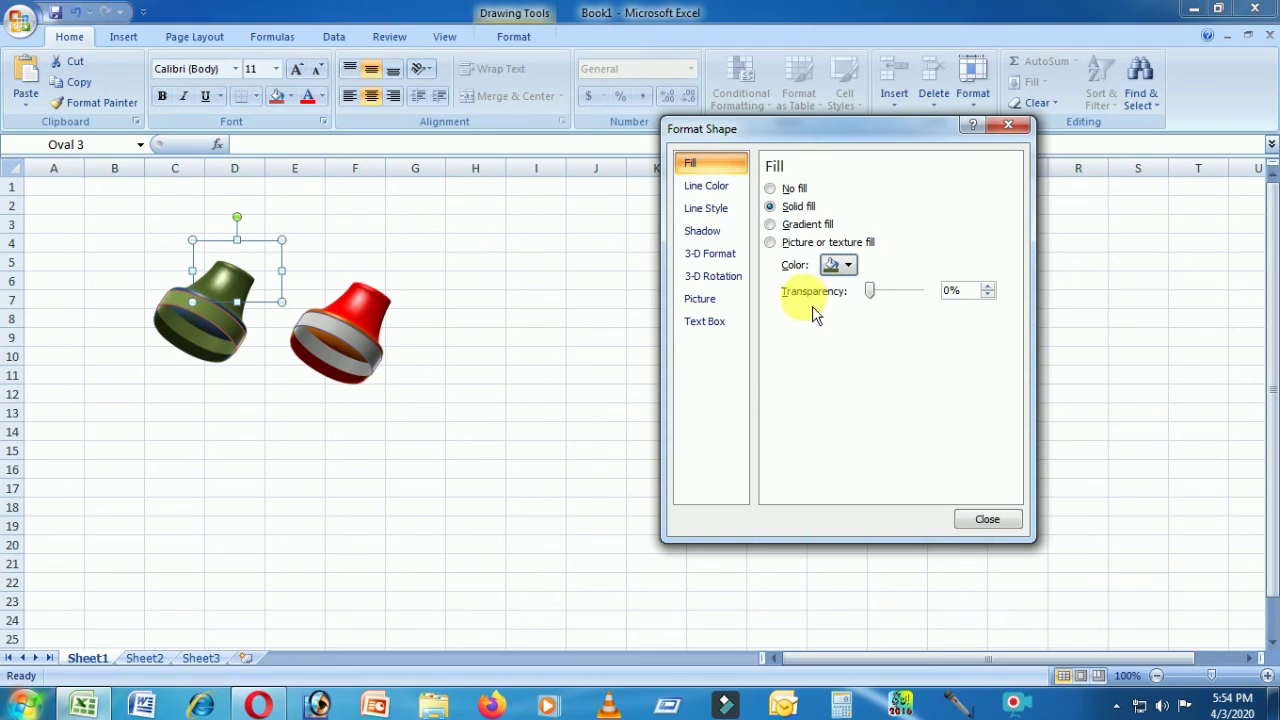
pyautogui.click(712, 186)
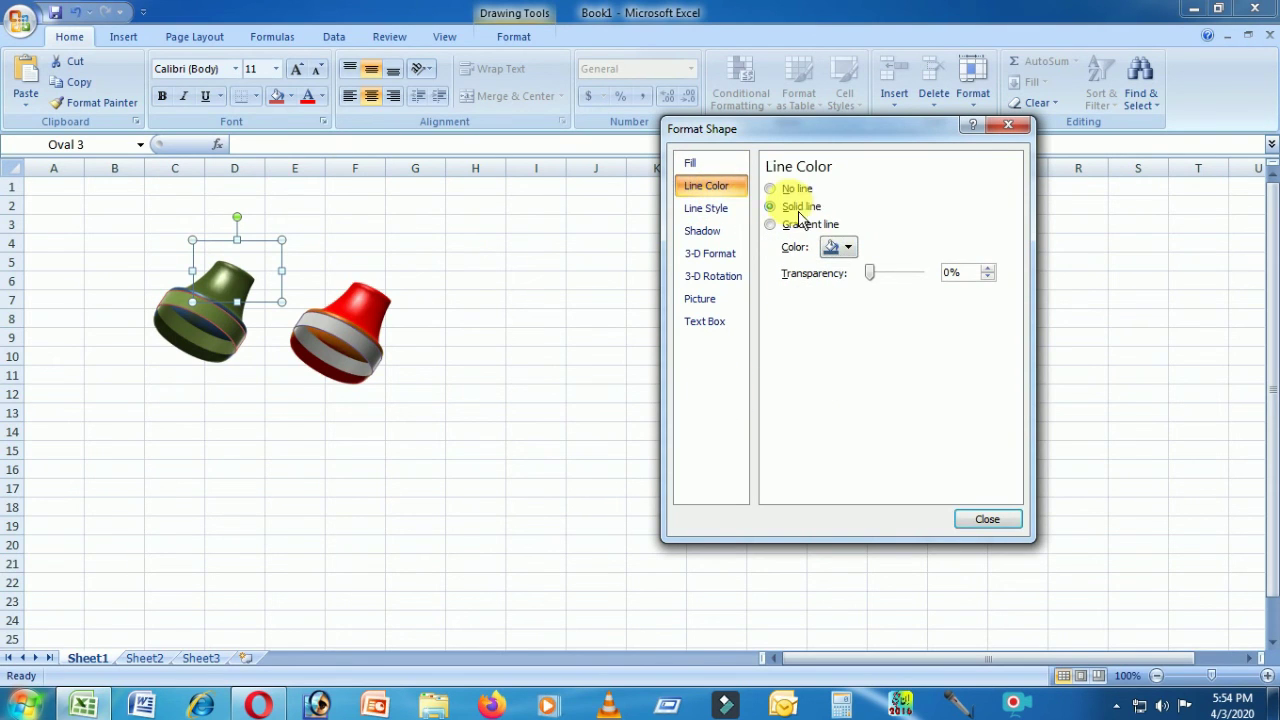
pyautogui.click(846, 248)
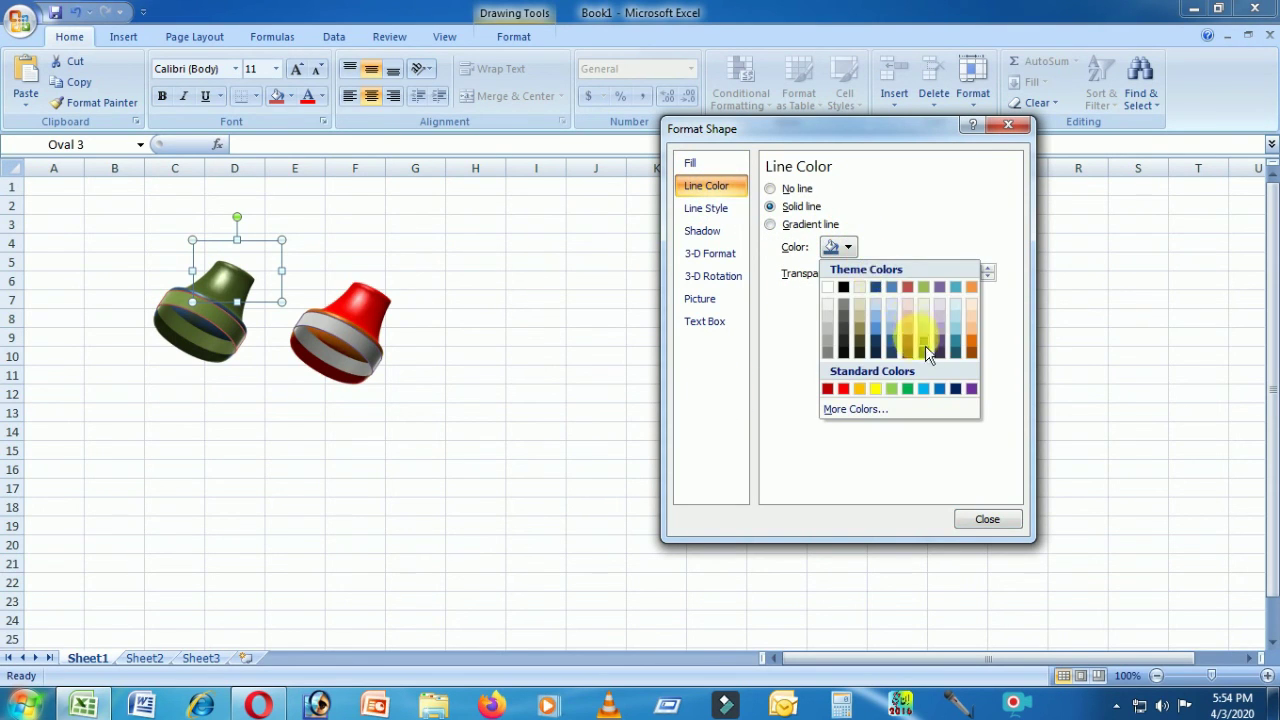
pyautogui.click(971, 321)
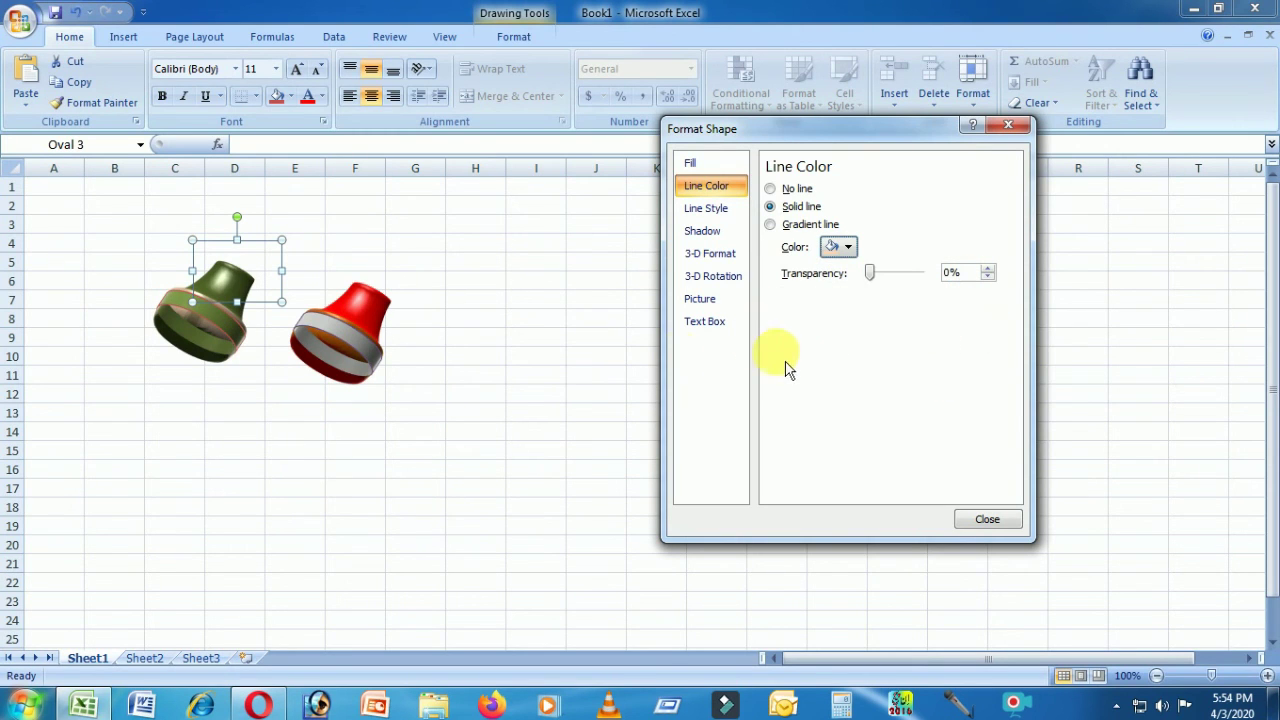
pyautogui.click(524, 358)
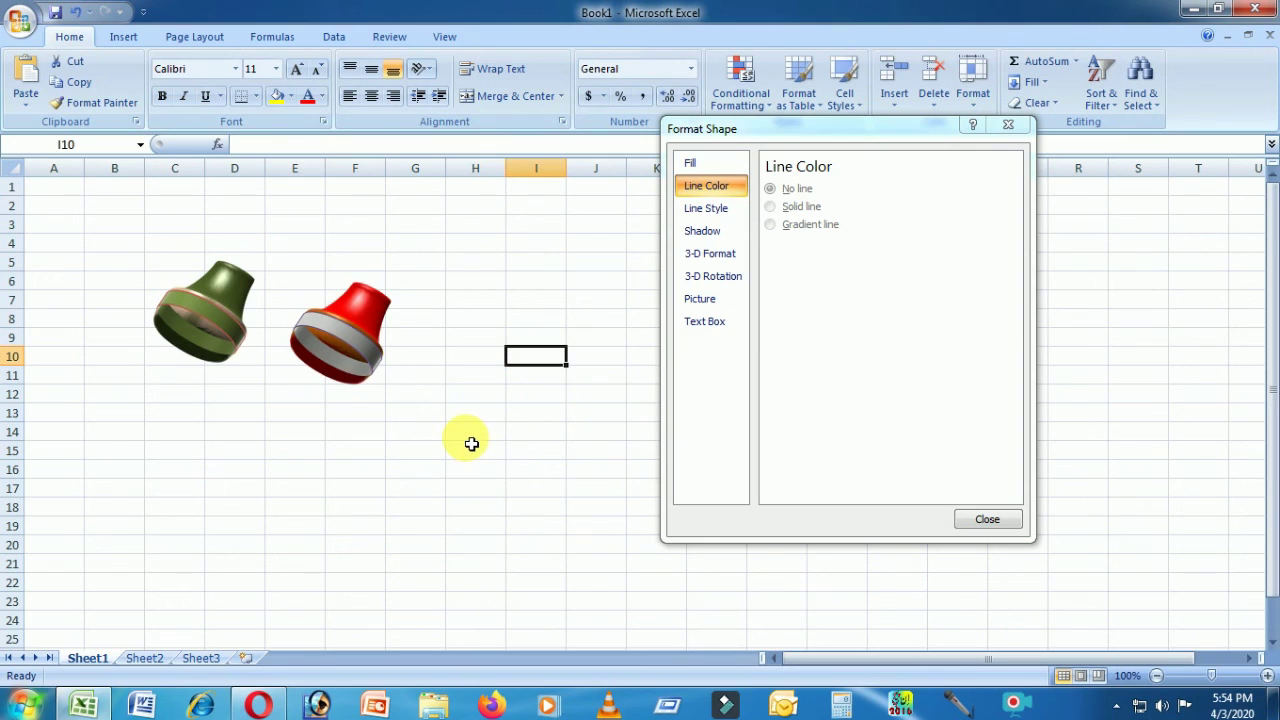
# - Close the Format Shape dialog and click empty cells F14 and H8
pyautogui.click(986, 520)
pyautogui.click(365, 433)
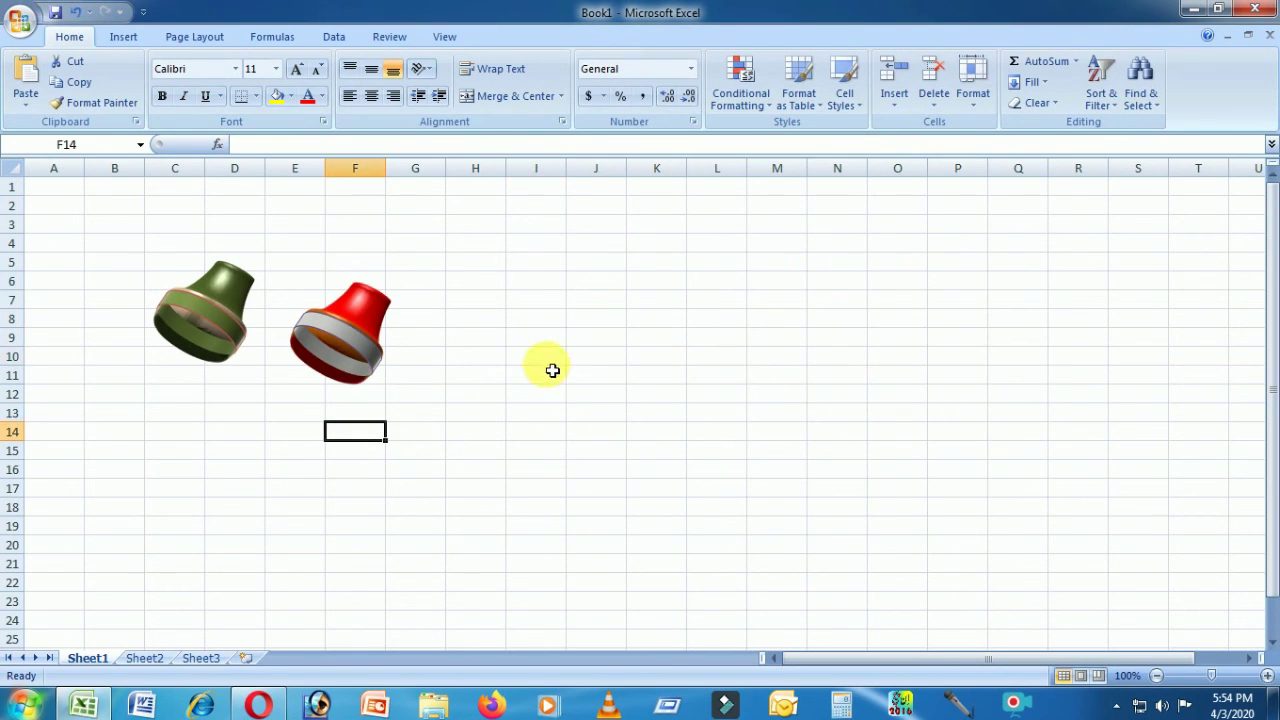
pyautogui.click(457, 318)
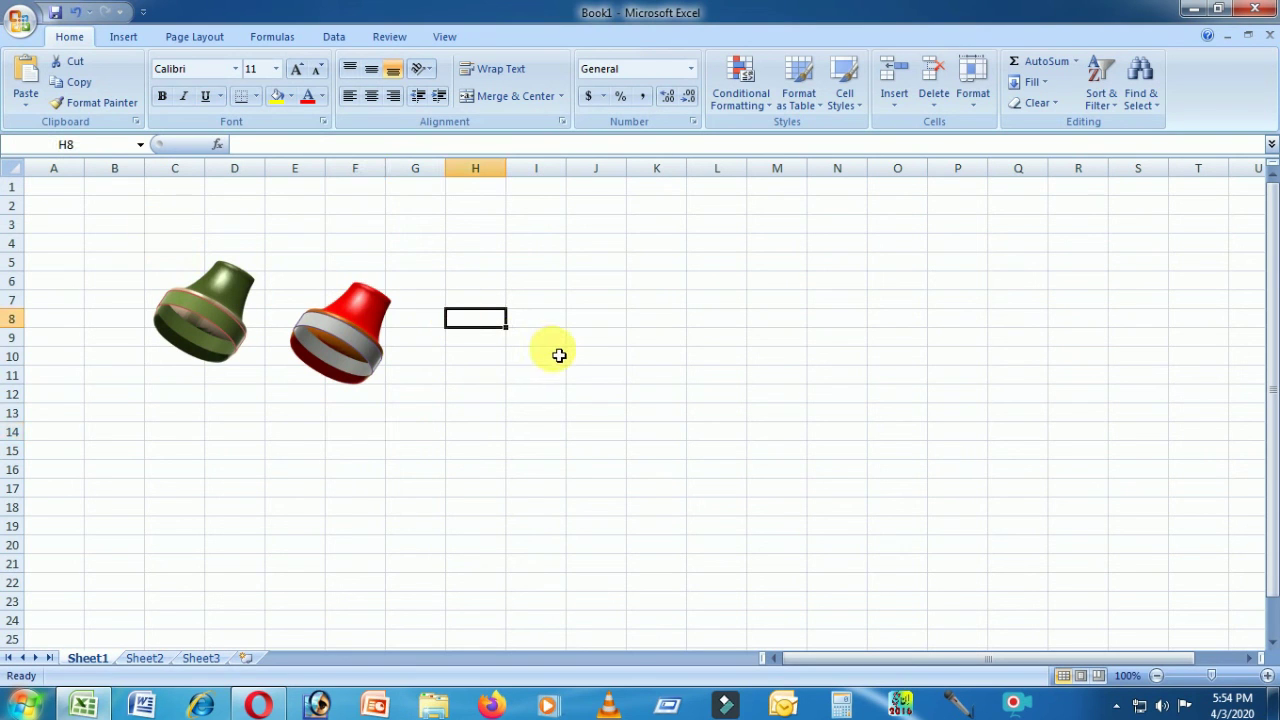